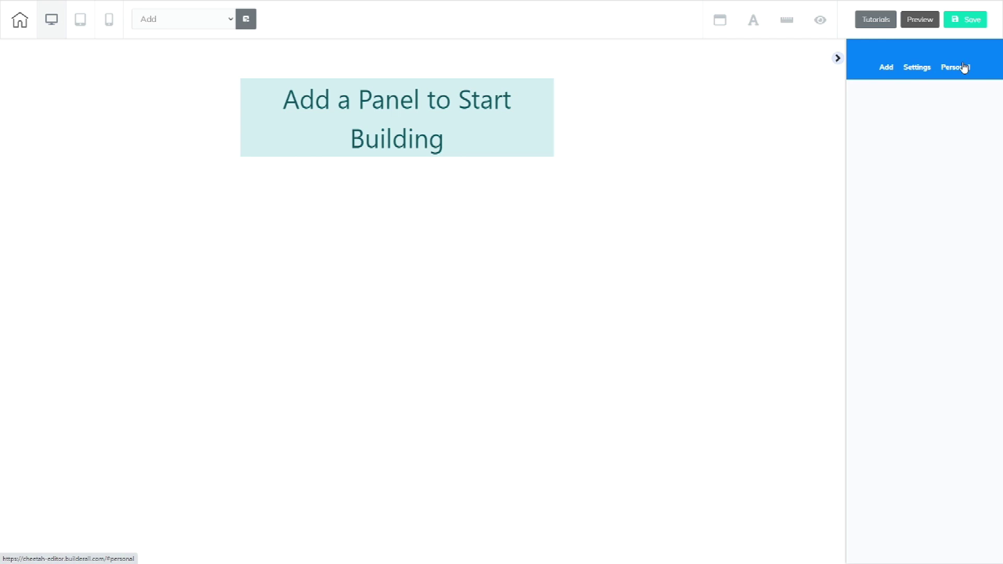
- Browse the ready-made panel templates in the 1st Fold category
{"action": "left_click", "coordinate": [885, 69]}
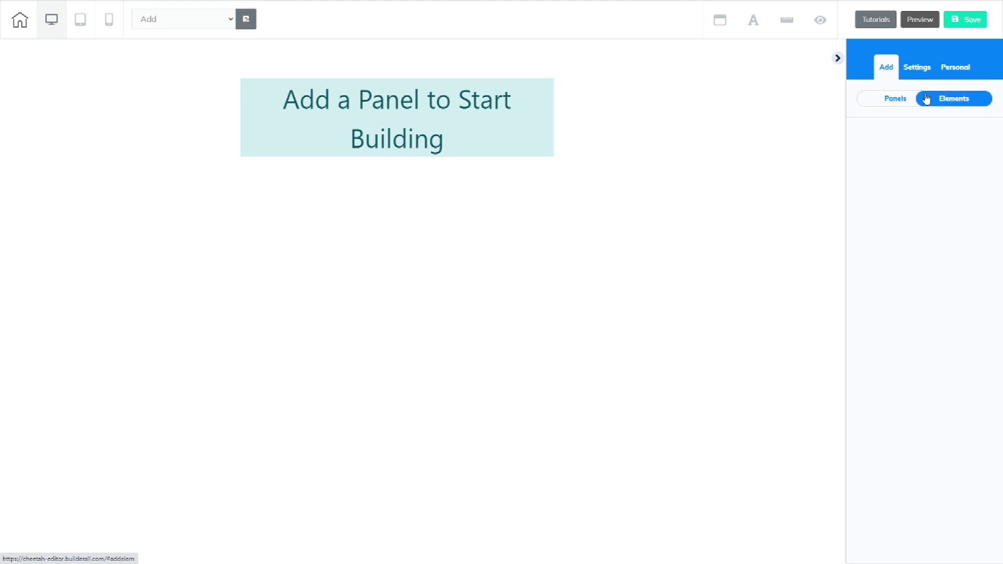
{"action": "left_click", "coordinate": [896, 100]}
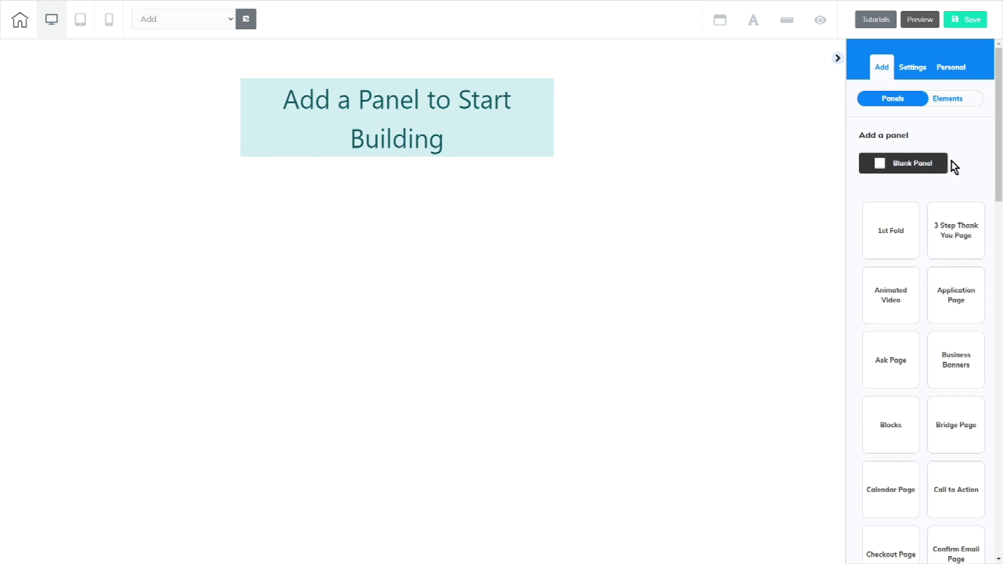
{"action": "scroll", "coordinate": [982, 223], "scroll_direction": "down", "scroll_amount": 1}
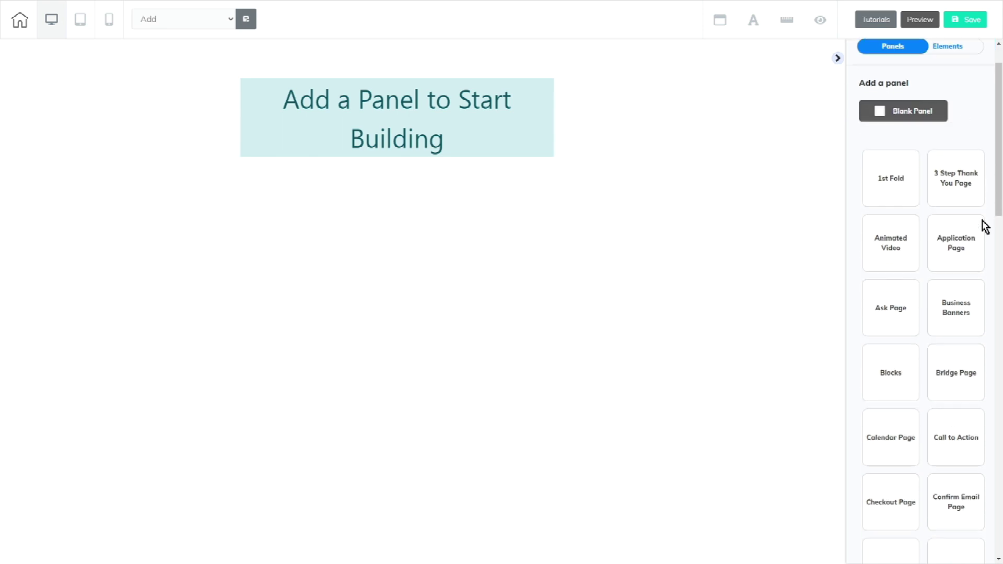
{"action": "left_click", "coordinate": [893, 191]}
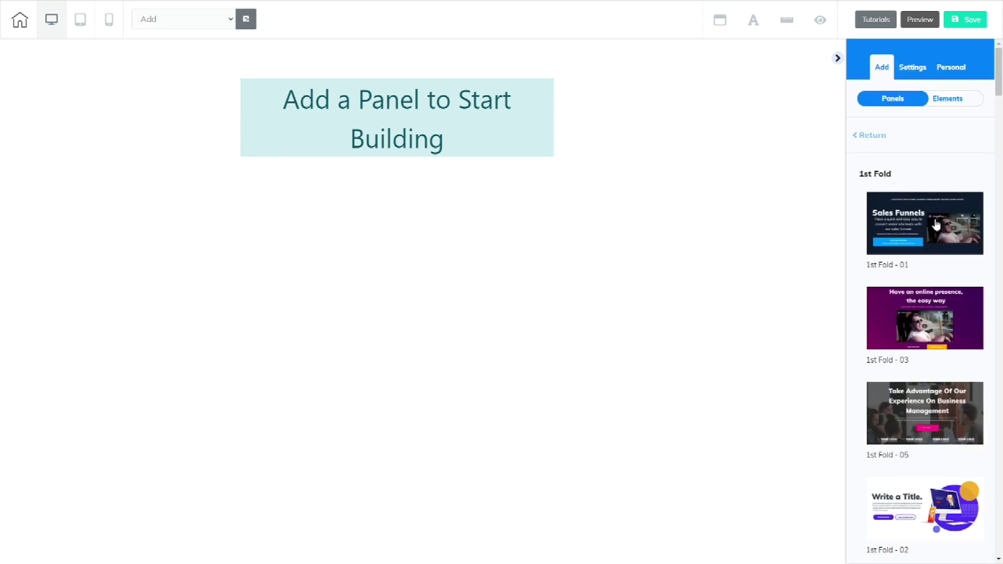
{"action": "scroll", "coordinate": [936, 225], "scroll_direction": "down", "scroll_amount": 1}
{"action": "scroll", "coordinate": [936, 225], "scroll_direction": "down", "scroll_amount": 20}
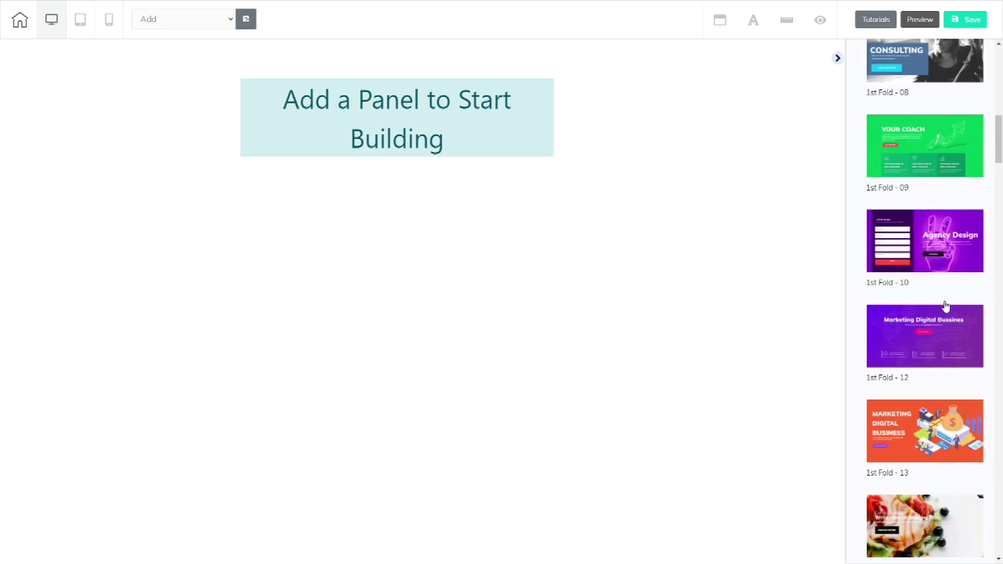
{"action": "scroll", "coordinate": [946, 307], "scroll_direction": "down", "scroll_amount": 15}
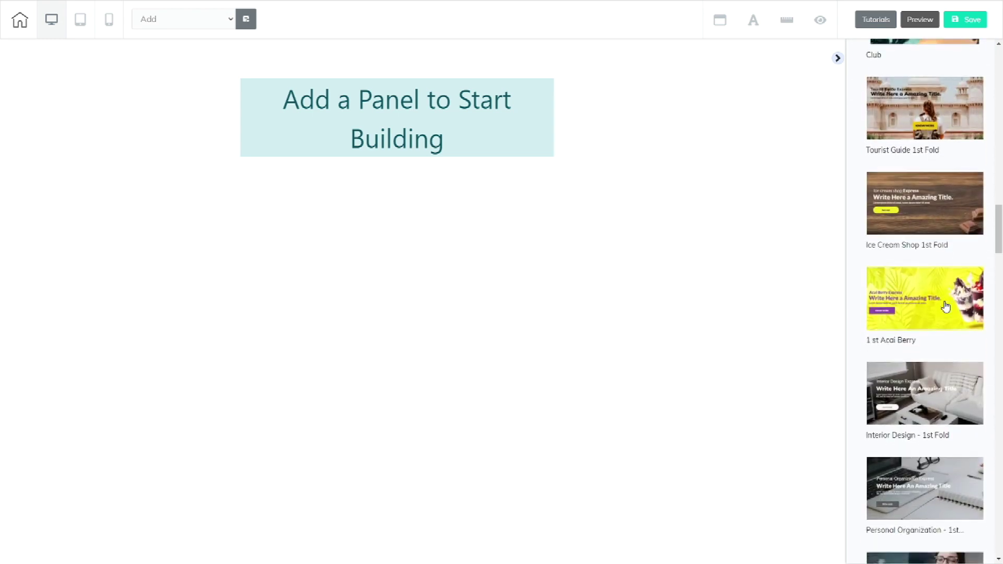
{"action": "scroll", "coordinate": [946, 306], "scroll_direction": "up", "scroll_amount": 20}
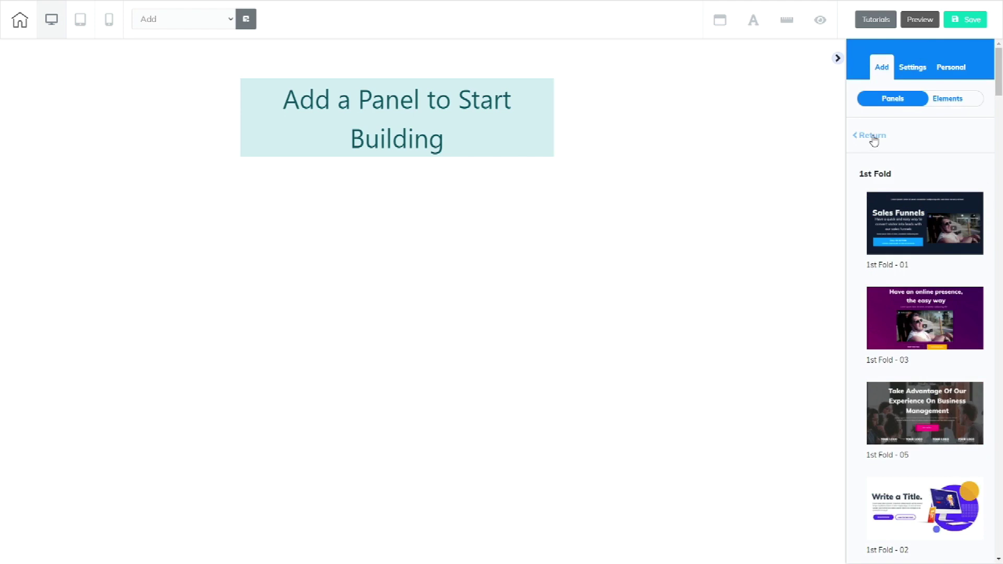
- Examine the panel templates in the 3 Step Thank You Page and Calendar Page categories
{"action": "left_click", "coordinate": [869, 135]}
{"action": "scroll", "coordinate": [963, 235], "scroll_direction": "down", "scroll_amount": 3}
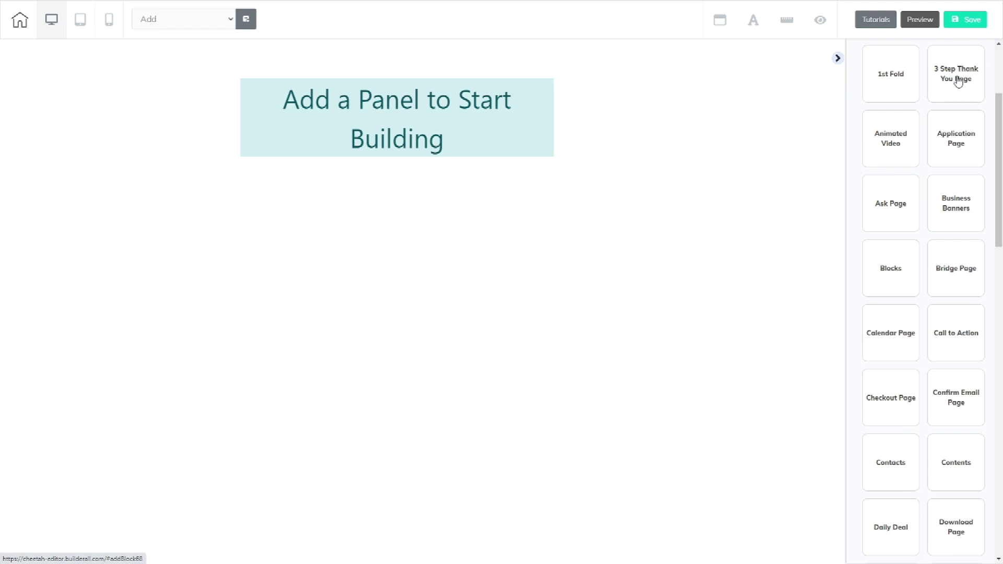
{"action": "left_click", "coordinate": [958, 80]}
{"action": "scroll", "coordinate": [972, 360], "scroll_direction": "down", "scroll_amount": 9}
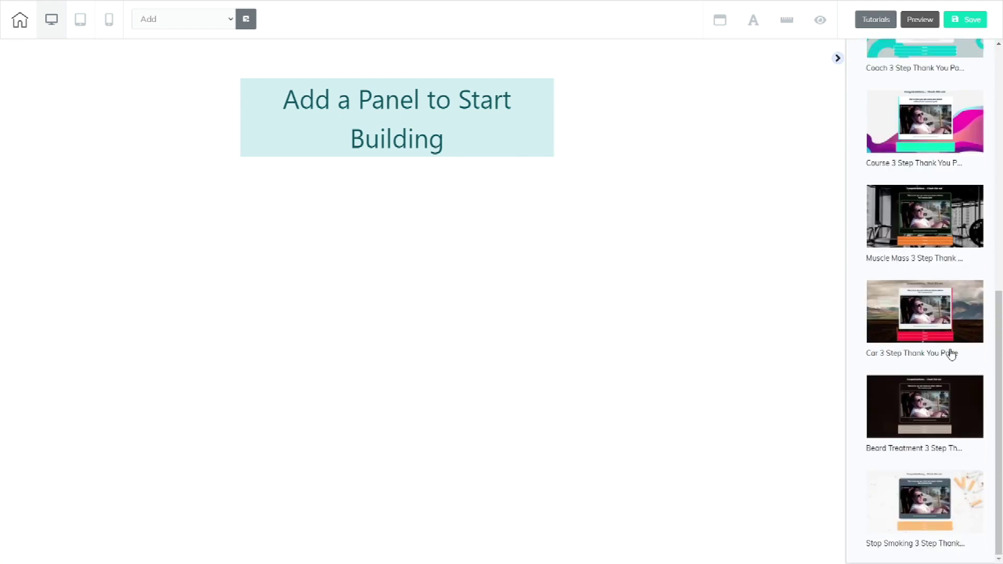
{"action": "scroll", "coordinate": [946, 449], "scroll_direction": "up", "scroll_amount": 9}
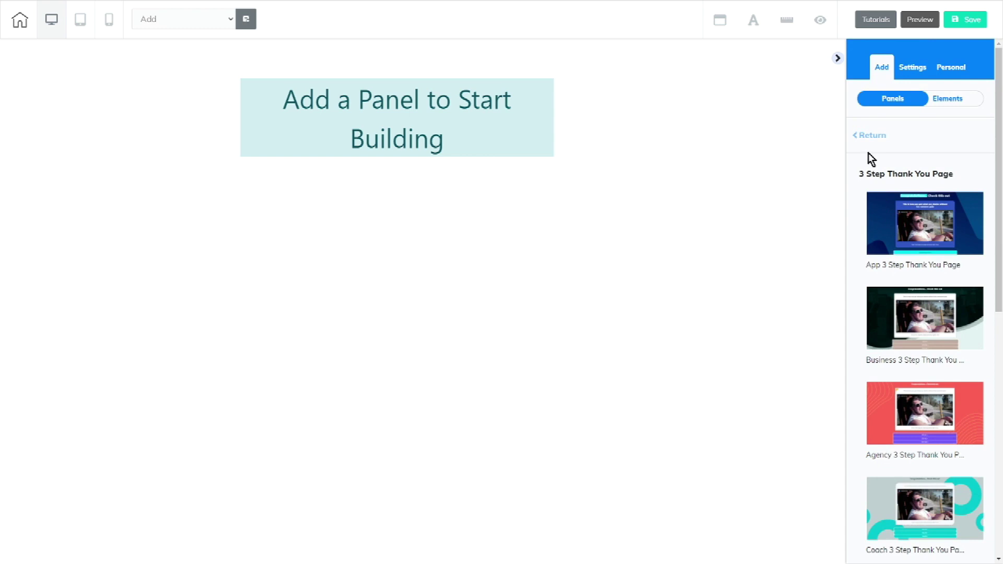
{"action": "left_click", "coordinate": [865, 136]}
{"action": "scroll", "coordinate": [938, 324], "scroll_direction": "down", "scroll_amount": 4}
{"action": "left_click", "coordinate": [885, 285]}
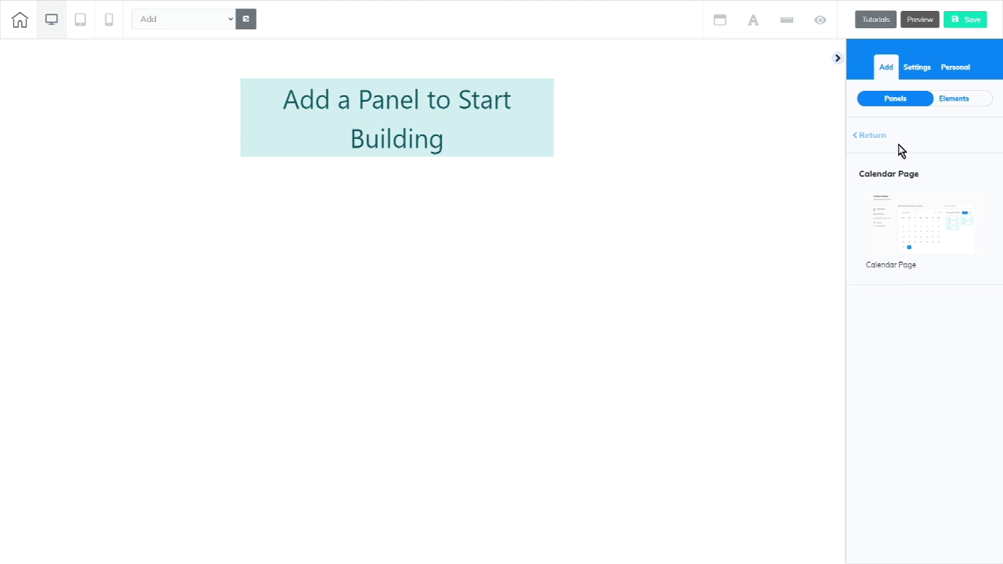
- Add the Business Confirm Email Page panel from the Confirm Email Page category to the page
{"action": "left_click", "coordinate": [867, 137]}
{"action": "scroll", "coordinate": [948, 404], "scroll_direction": "down", "scroll_amount": 7}
{"action": "scroll", "coordinate": [948, 248], "scroll_direction": "up", "scroll_amount": 1}
{"action": "left_click", "coordinate": [948, 249]}
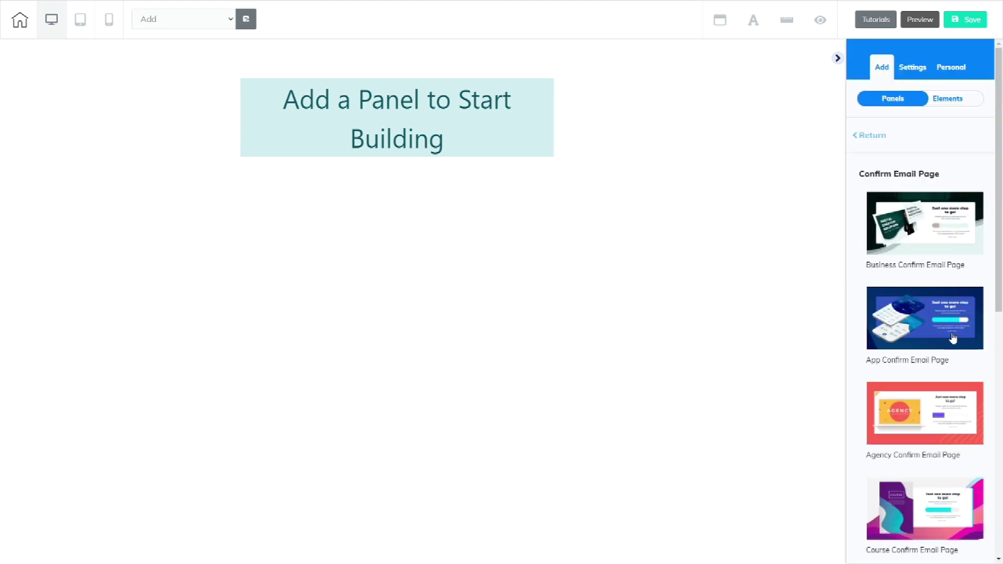
{"action": "scroll", "coordinate": [933, 395], "scroll_direction": "down", "scroll_amount": 7}
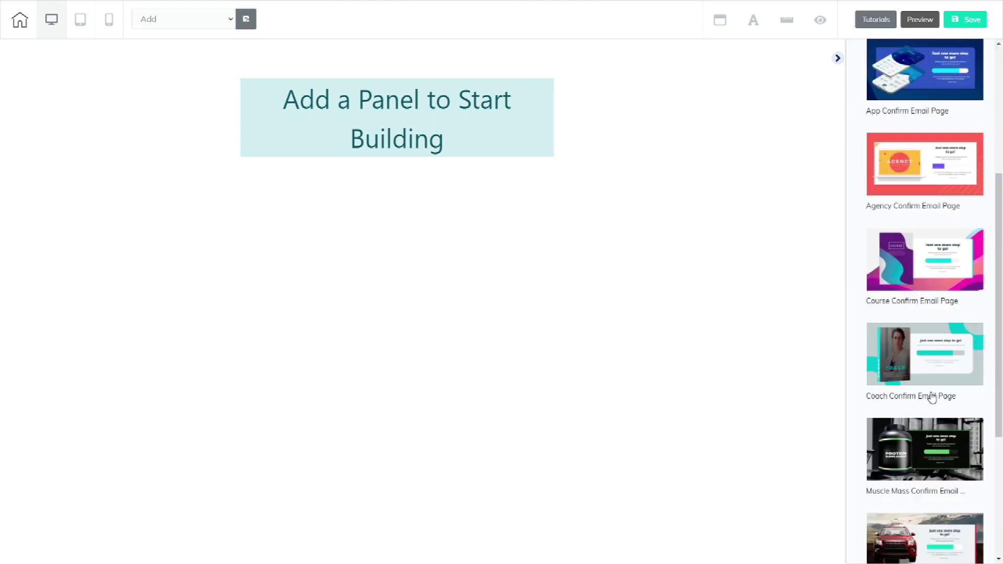
{"action": "scroll", "coordinate": [935, 407], "scroll_direction": "up", "scroll_amount": 4}
{"action": "scroll", "coordinate": [935, 407], "scroll_direction": "up", "scroll_amount": 3}
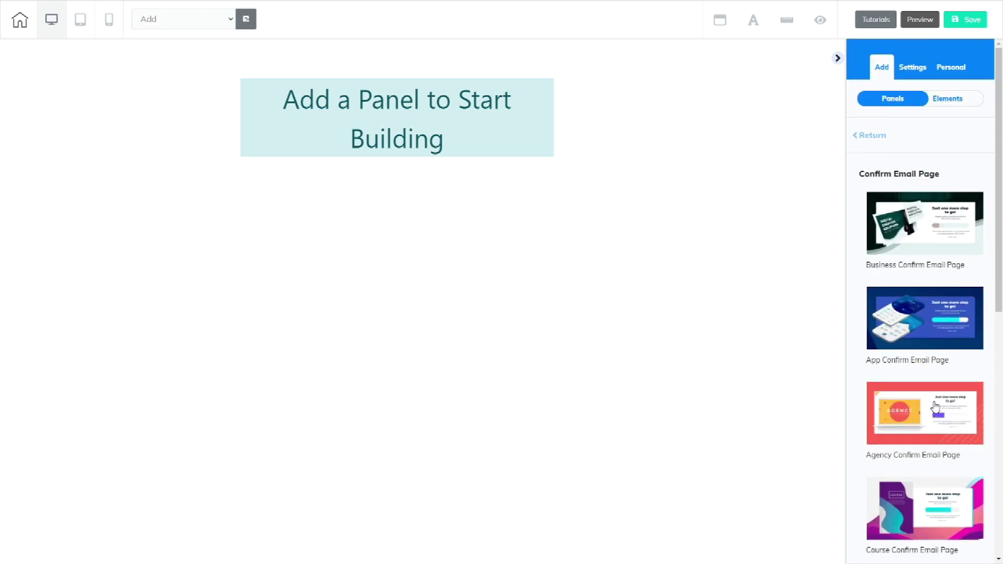
{"action": "left_click", "coordinate": [919, 199]}
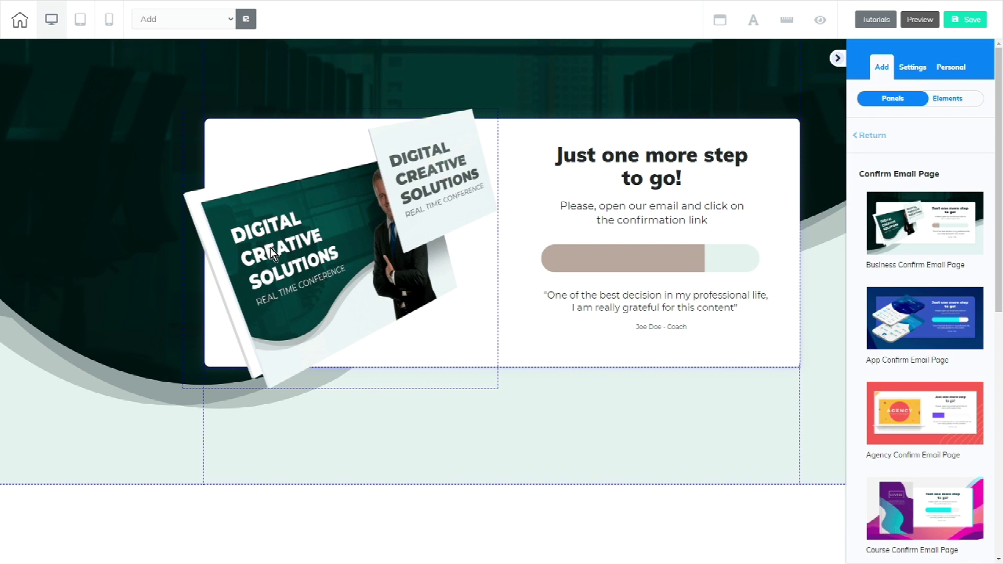
- Select the panel's image and its white content box, and show the box's settings
{"action": "left_click", "coordinate": [380, 247]}
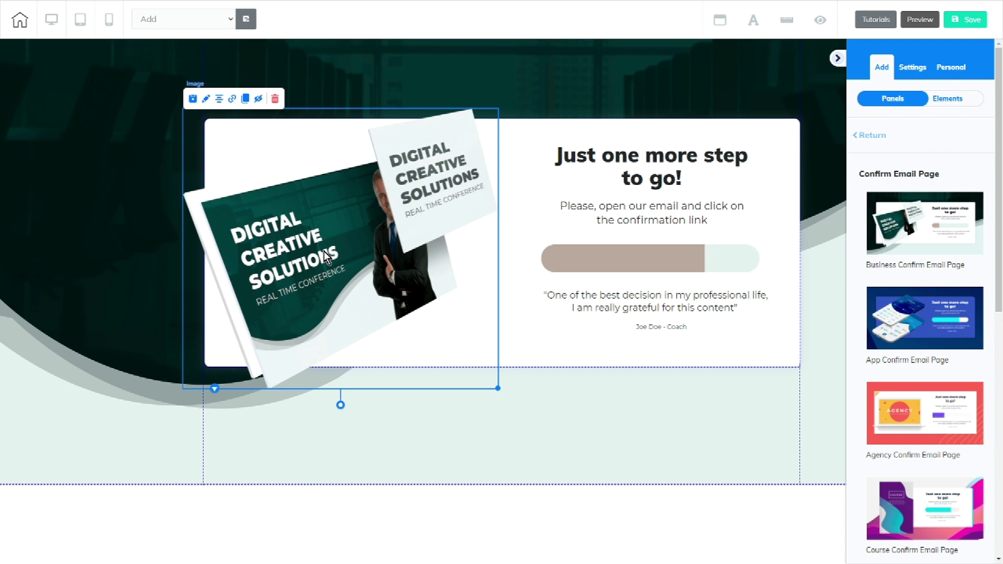
{"action": "left_click", "coordinate": [545, 128]}
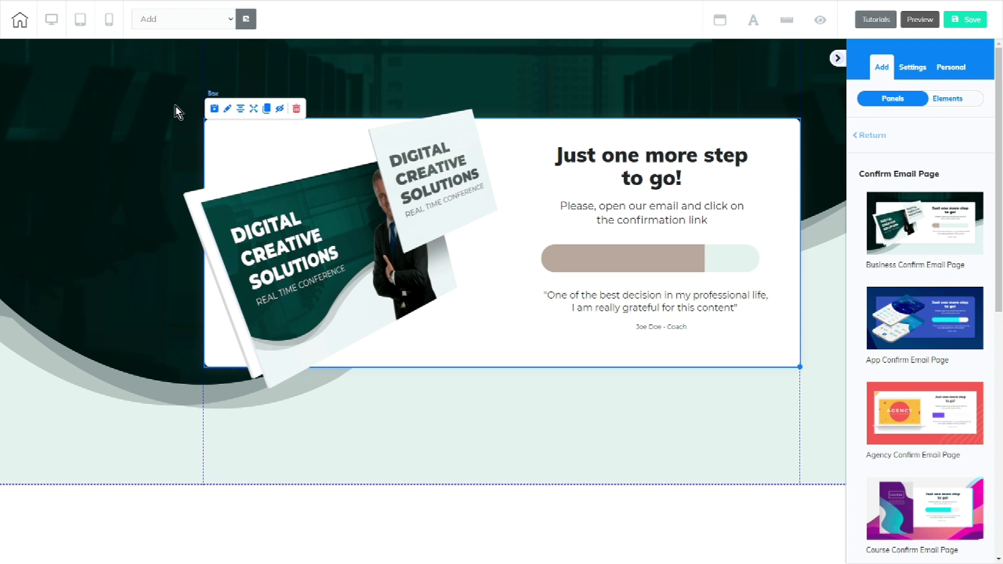
{"action": "left_click", "coordinate": [227, 111]}
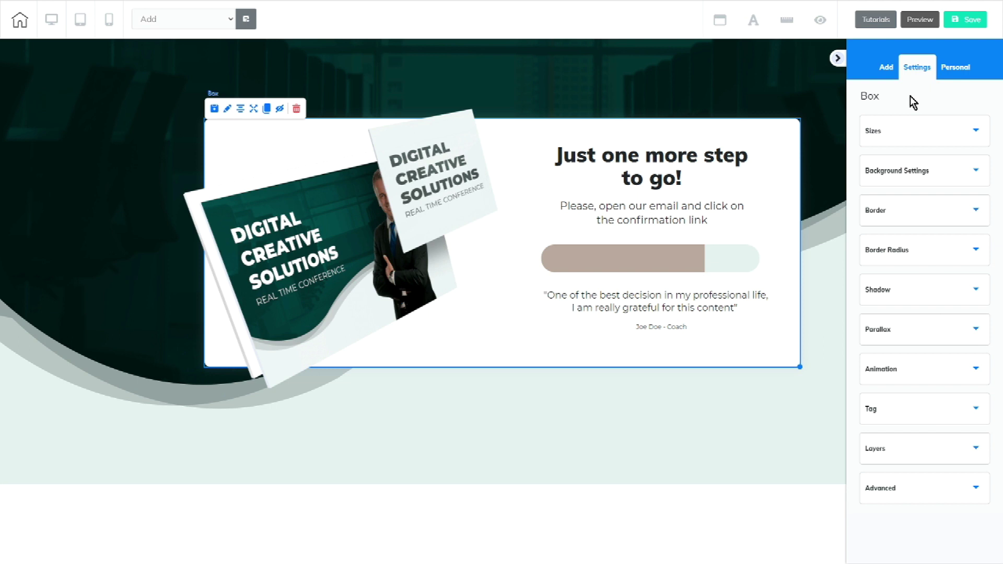
- Look through the remaining panel categories, including the Funnel templates, as far as Webinar Replay
{"action": "left_click", "coordinate": [885, 68]}
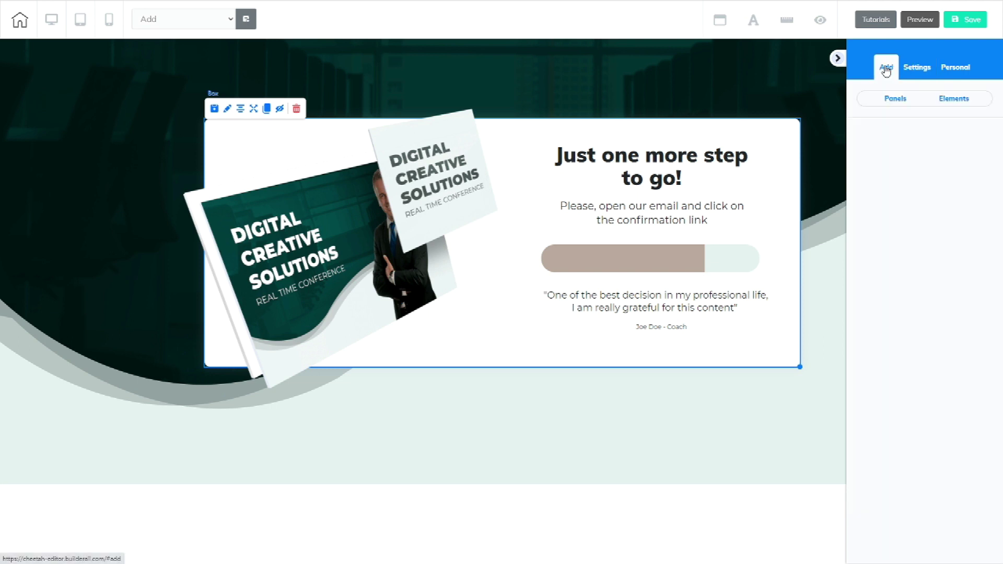
{"action": "left_click", "coordinate": [895, 99]}
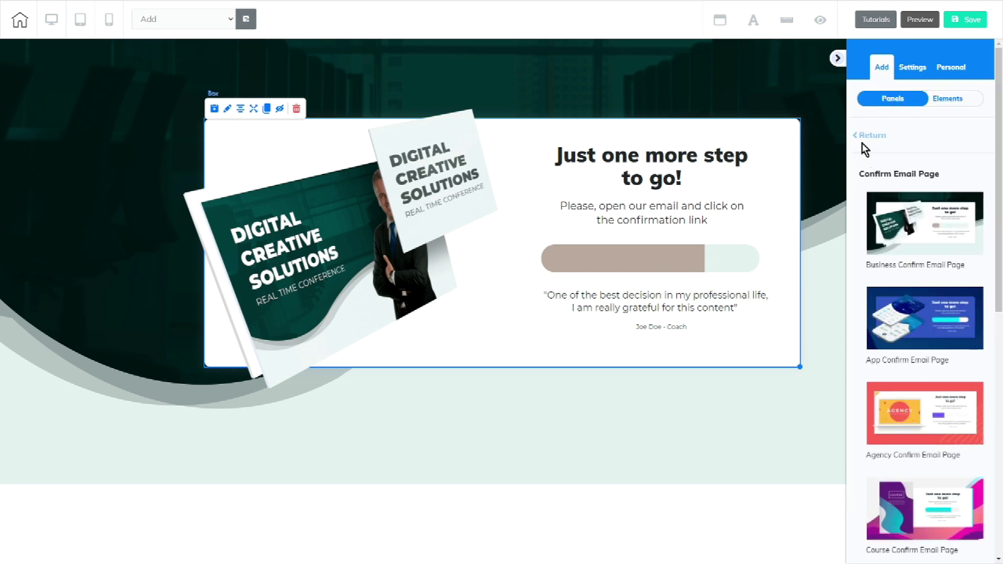
{"action": "left_click", "coordinate": [866, 137]}
{"action": "scroll", "coordinate": [943, 334], "scroll_direction": "down", "scroll_amount": 10}
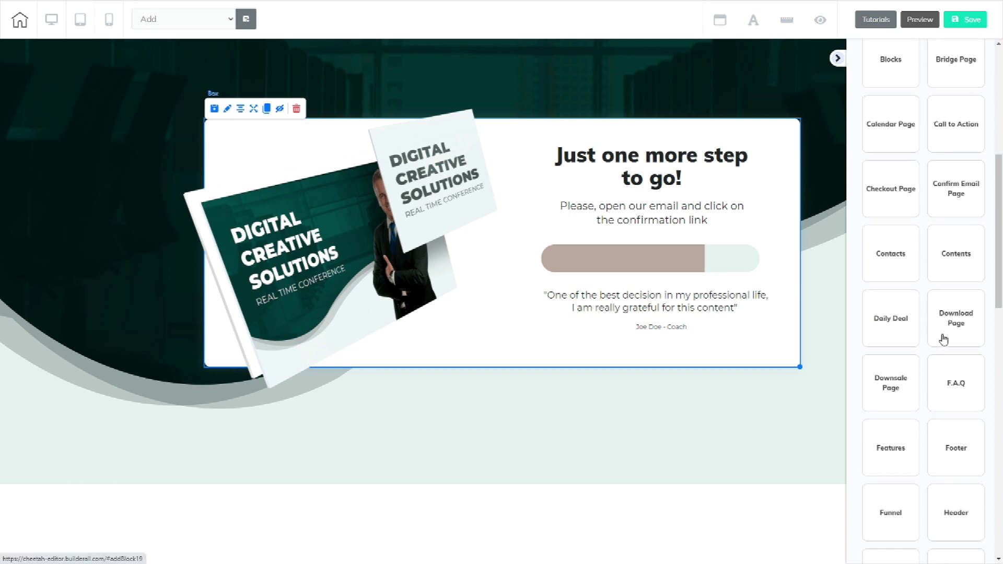
{"action": "scroll", "coordinate": [943, 342], "scroll_direction": "down", "scroll_amount": 4}
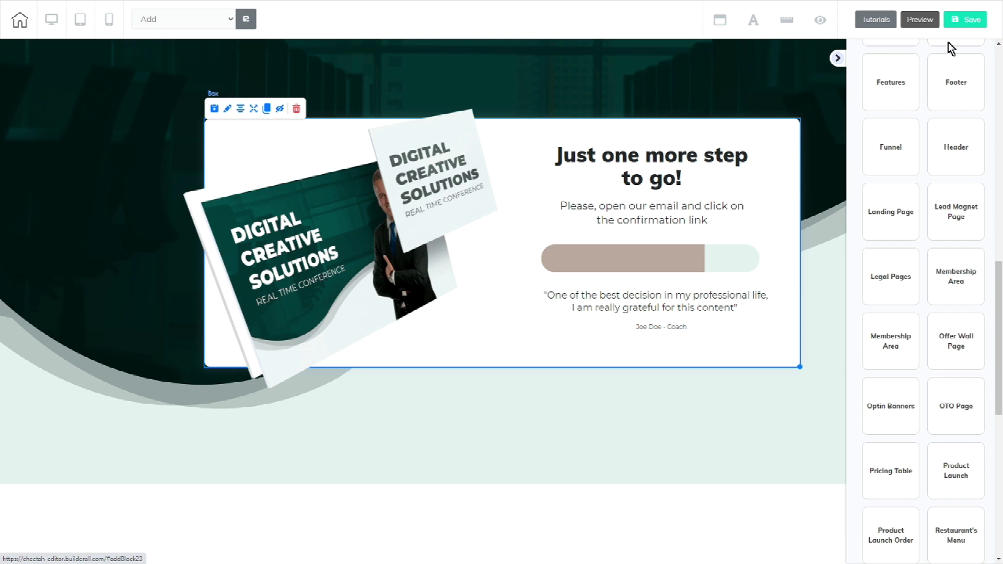
{"action": "left_click", "coordinate": [888, 148]}
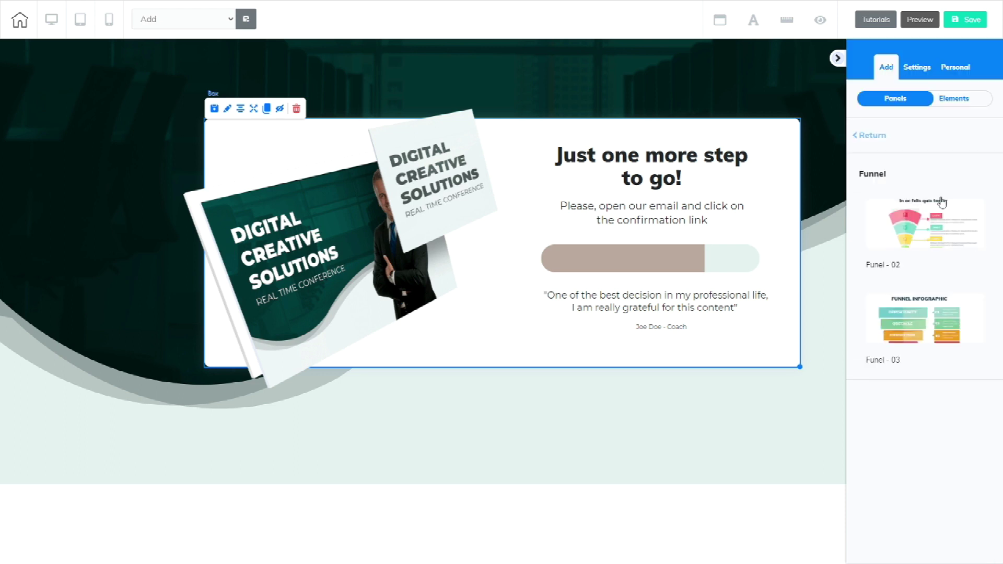
{"action": "left_click", "coordinate": [871, 146]}
{"action": "scroll", "coordinate": [945, 425], "scroll_direction": "down", "scroll_amount": 15}
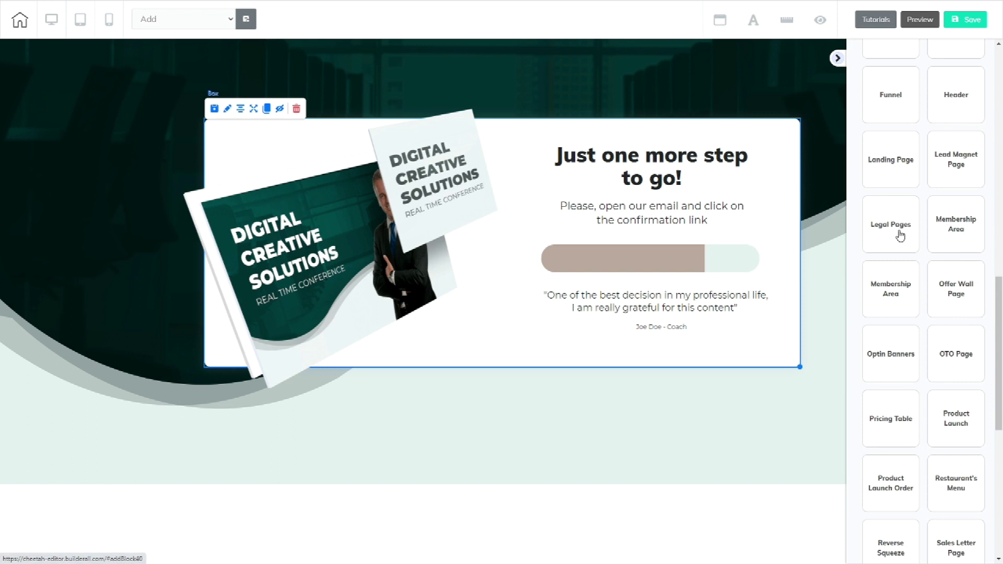
{"action": "scroll", "coordinate": [941, 296], "scroll_direction": "down", "scroll_amount": 3}
{"action": "scroll", "coordinate": [929, 444], "scroll_direction": "down", "scroll_amount": 2}
{"action": "scroll", "coordinate": [948, 470], "scroll_direction": "down", "scroll_amount": 3}
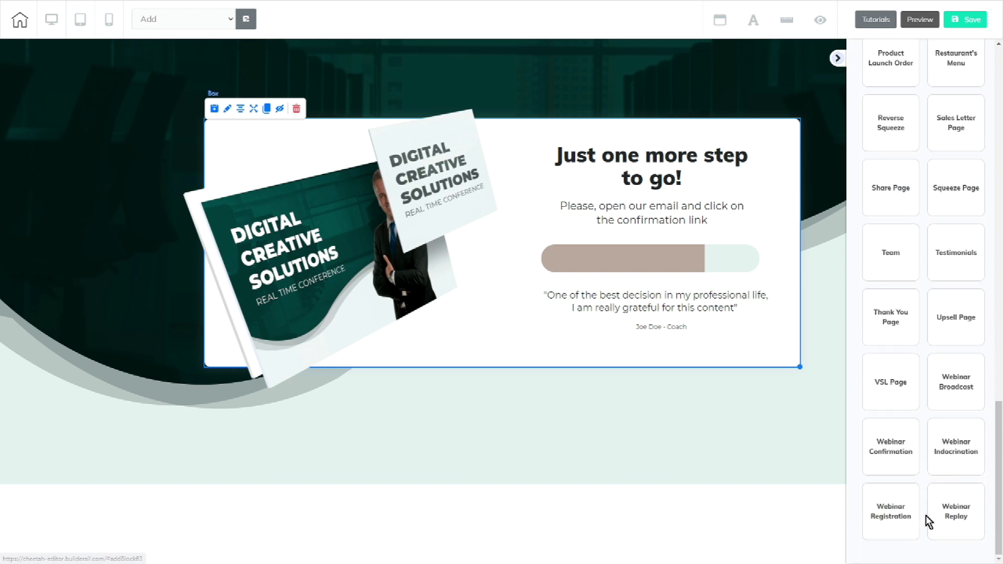
- Delete the whole Business Confirm Email Page panel from the page and confirm the removal
{"action": "left_click", "coordinate": [422, 52]}
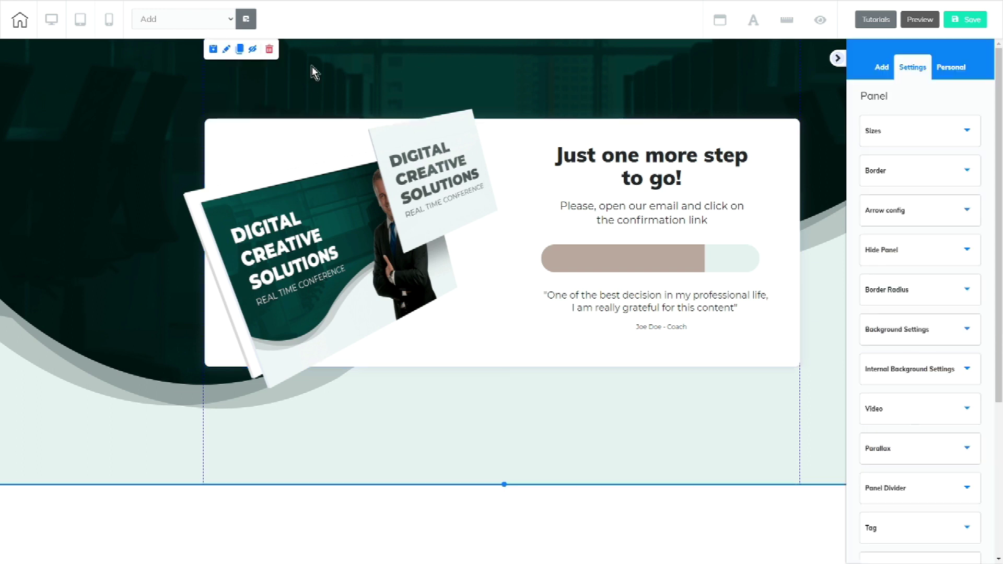
{"action": "left_click", "coordinate": [270, 50]}
{"action": "left_click", "coordinate": [581, 314]}
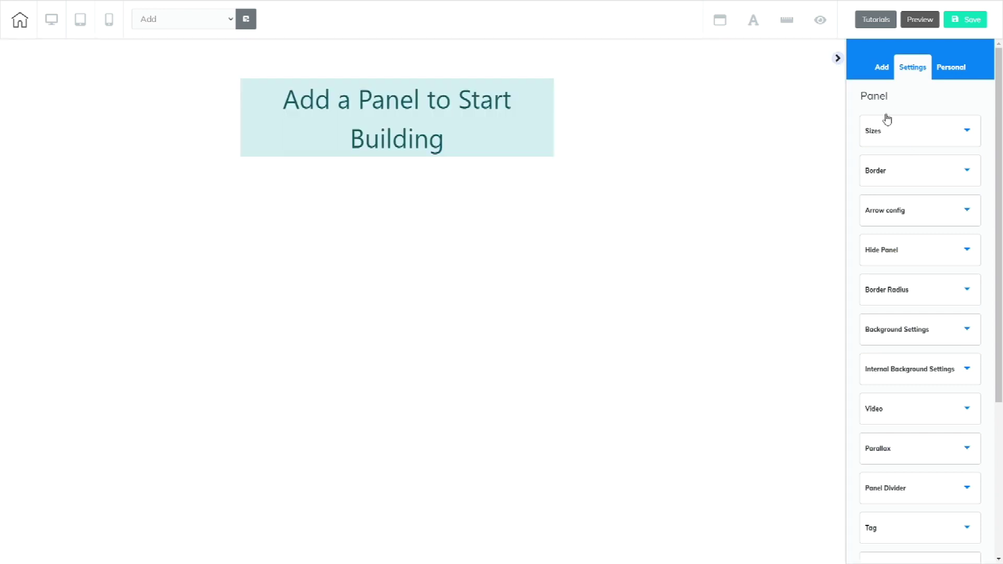
- Add a blank panel to the empty page and extend its lower edge to fill the visible canvas height
{"action": "left_click", "coordinate": [881, 67]}
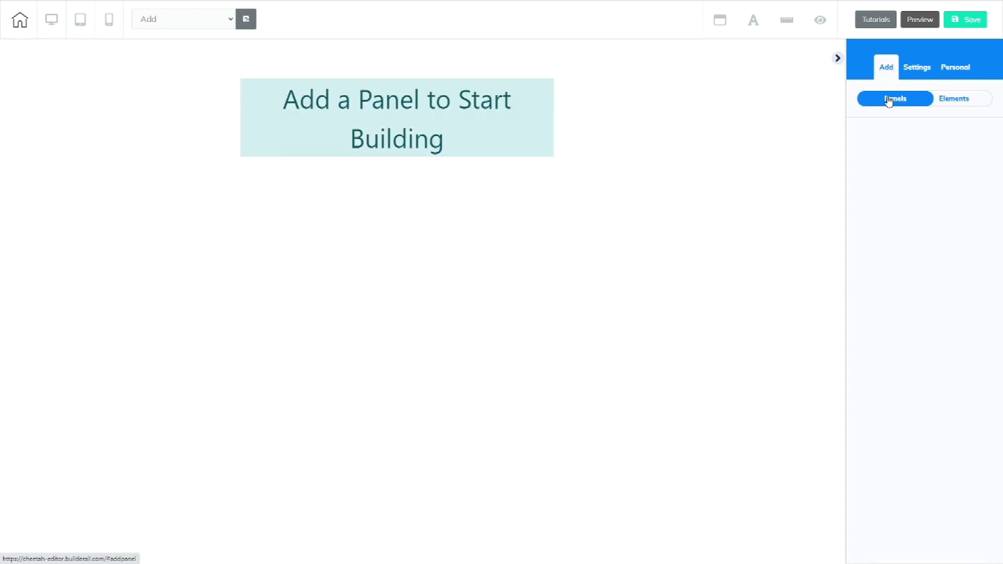
{"action": "left_click", "coordinate": [888, 99]}
{"action": "left_click", "coordinate": [911, 165]}
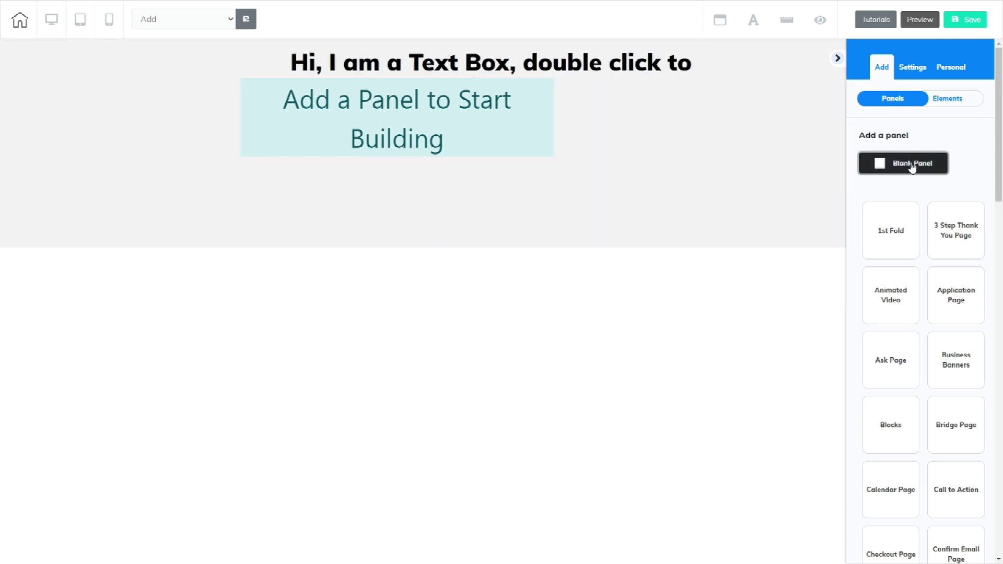
{"action": "left_click", "coordinate": [607, 217]}
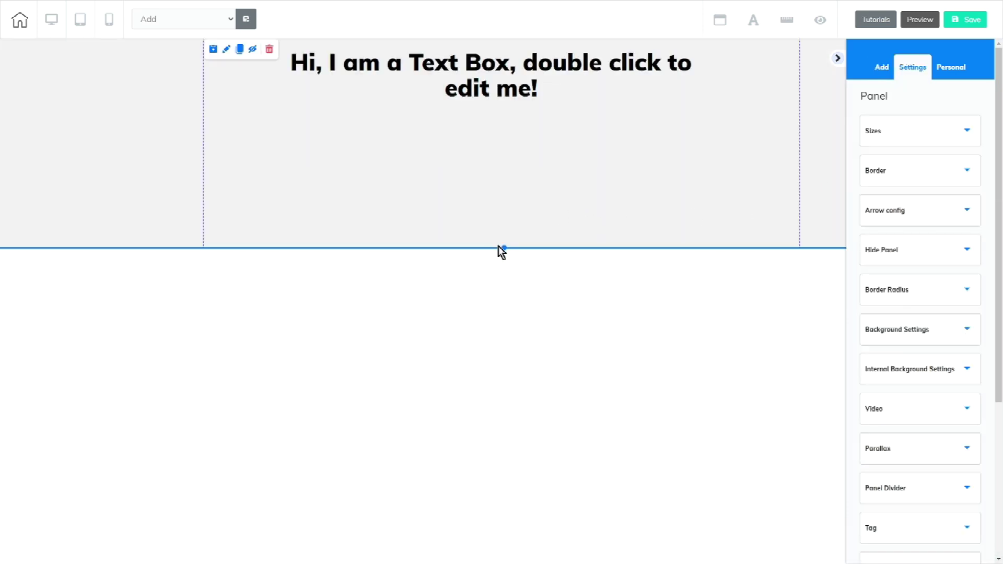
{"action": "left_click_drag", "start_coordinate": [504, 247], "coordinate": [513, 561]}
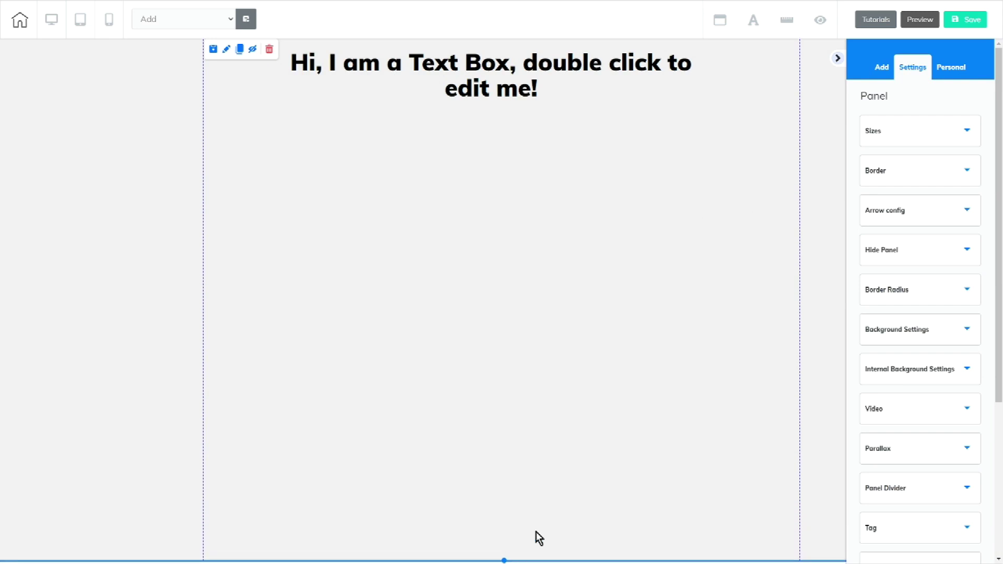
- Delete the default text box from the blank panel and confirm the removal
{"action": "left_click_drag", "start_coordinate": [555, 87], "coordinate": [547, 113]}
{"action": "left_click", "coordinate": [359, 98]}
{"action": "left_click", "coordinate": [354, 73]}
{"action": "left_click", "coordinate": [579, 313]}
- Show the available Texts elements and open the Site fonts settings with the Title H1 style
{"action": "left_click", "coordinate": [838, 59]}
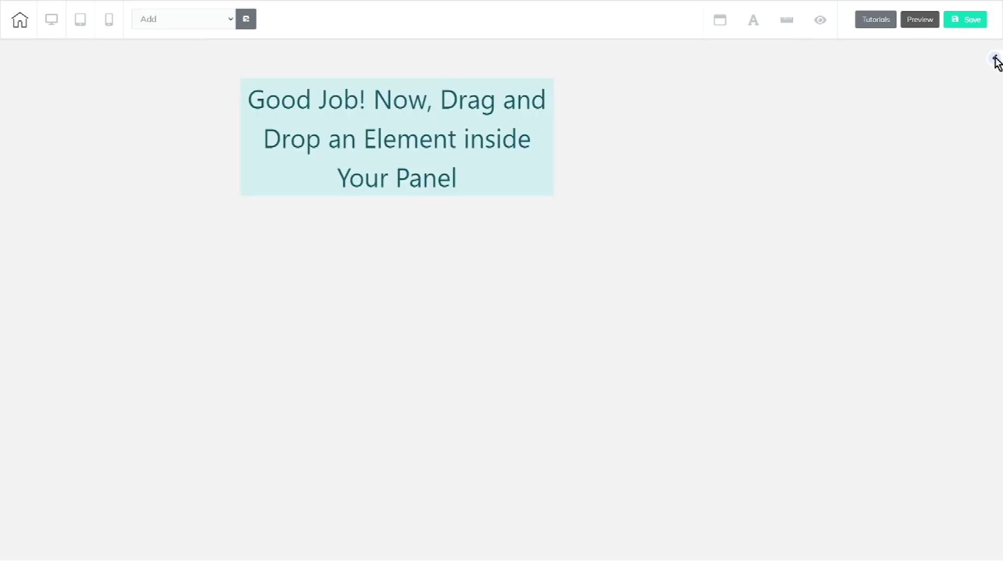
{"action": "left_click", "coordinate": [995, 60]}
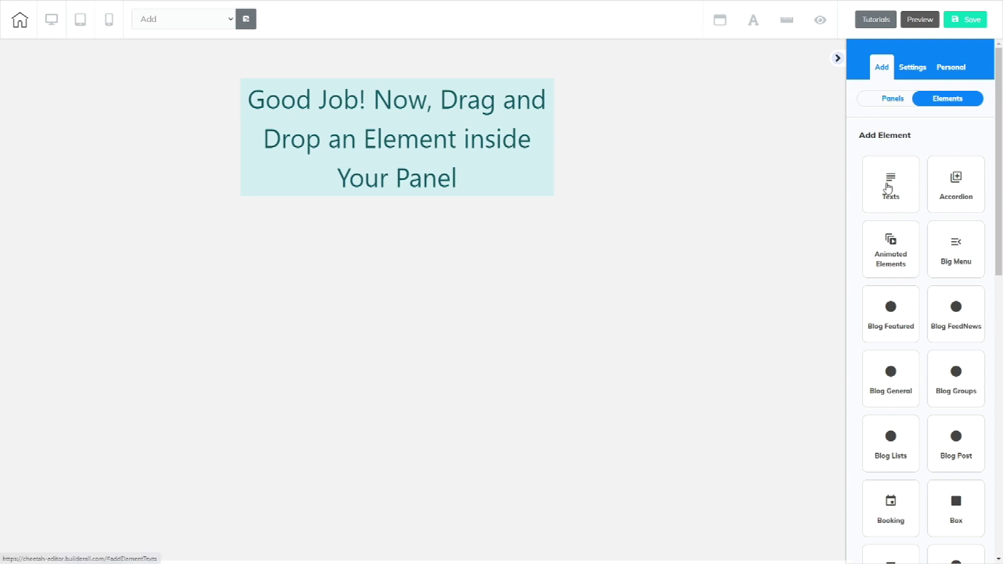
{"action": "left_click", "coordinate": [887, 187]}
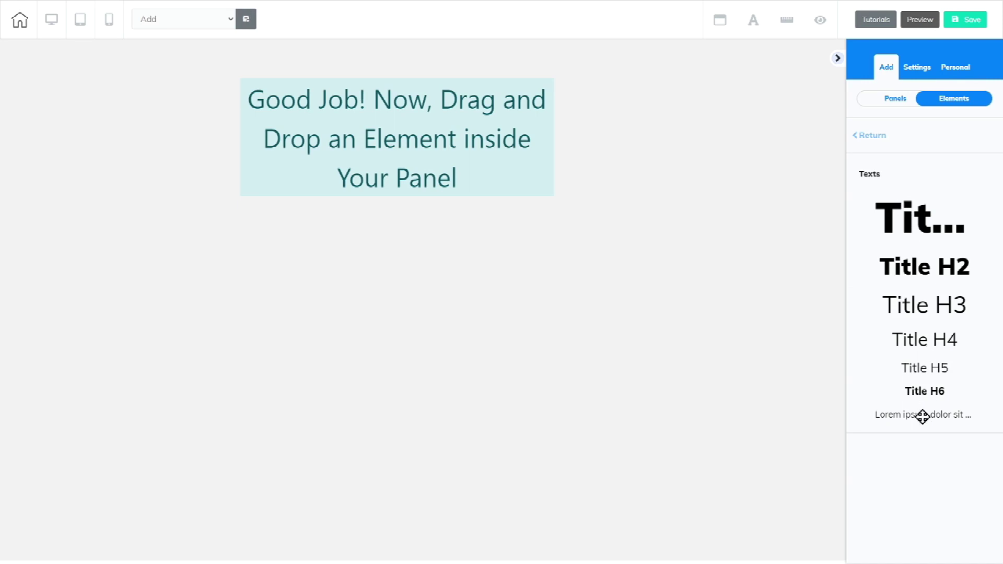
{"action": "left_click", "coordinate": [753, 22]}
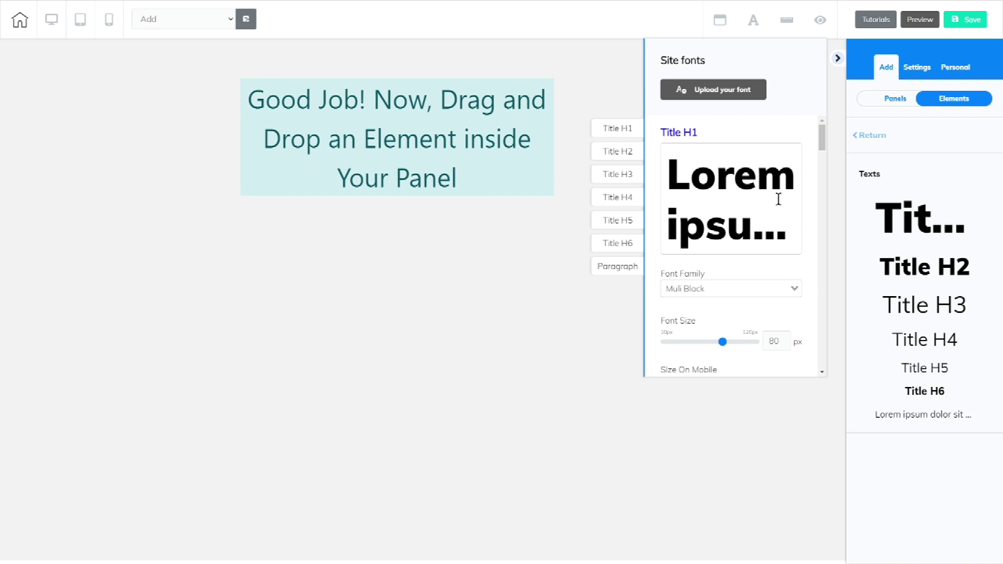
- Place a Title H1 text element in the blank panel and set the H1 site font family to Arial Black
{"action": "left_click", "coordinate": [913, 222]}
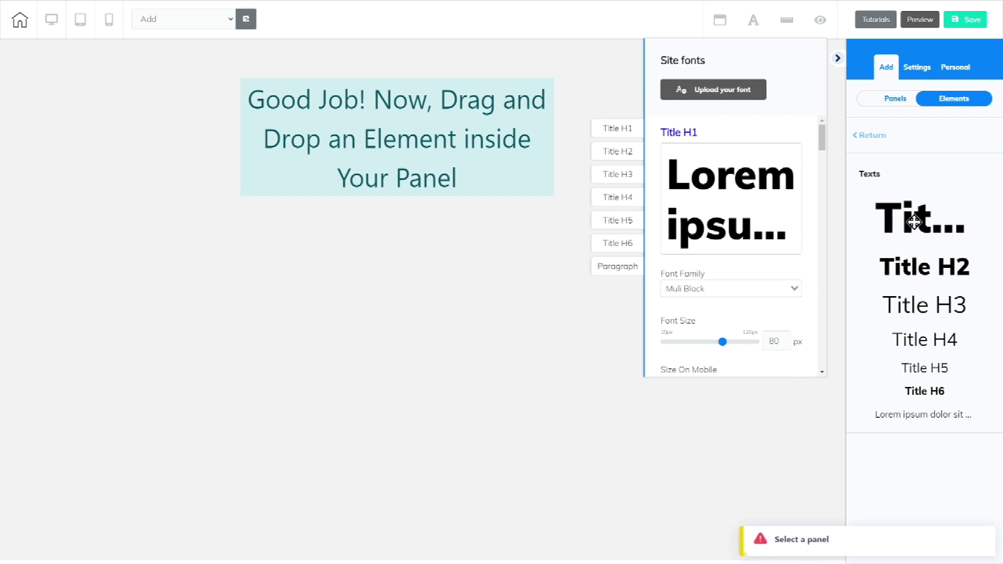
{"action": "left_click_drag", "start_coordinate": [914, 222], "coordinate": [414, 174]}
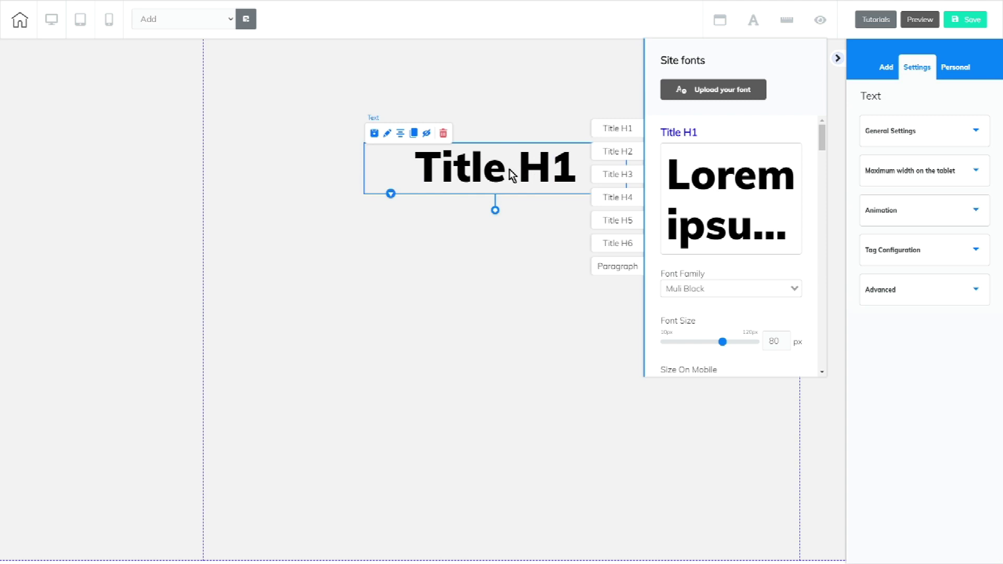
{"action": "scroll", "coordinate": [805, 295], "scroll_direction": "down", "scroll_amount": 2}
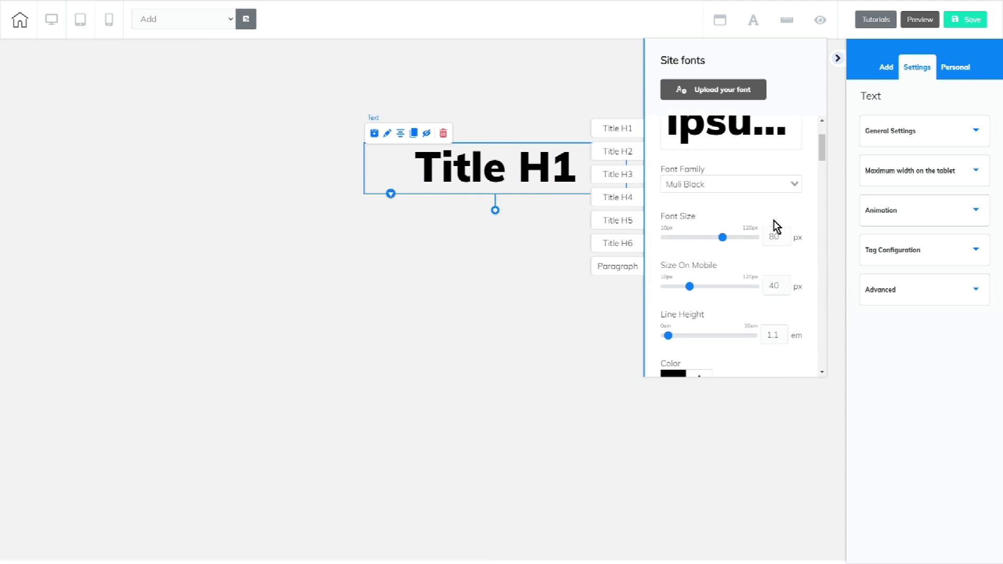
{"action": "left_click", "coordinate": [734, 183]}
{"action": "left_click", "coordinate": [703, 235]}
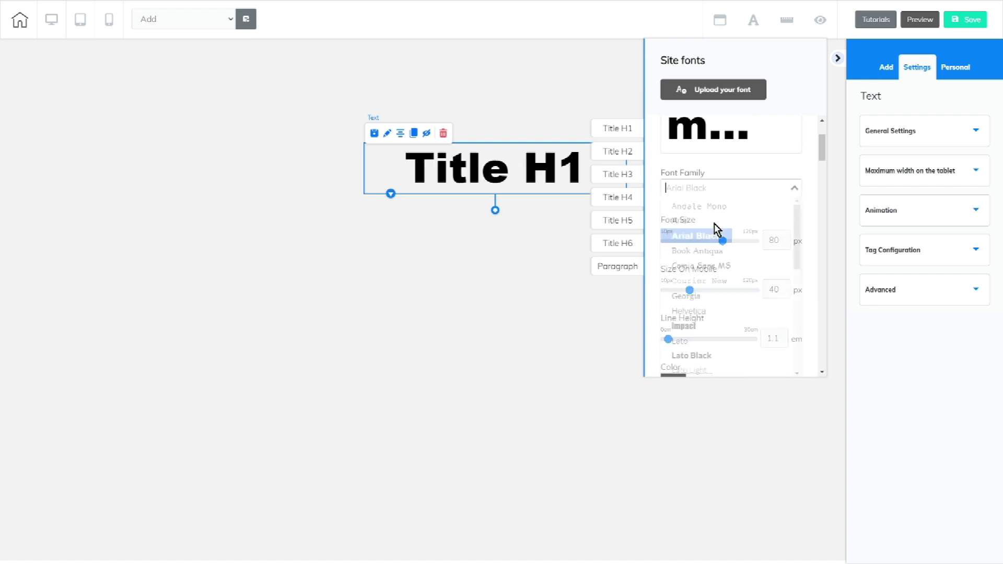
{"action": "left_click", "coordinate": [714, 166]}
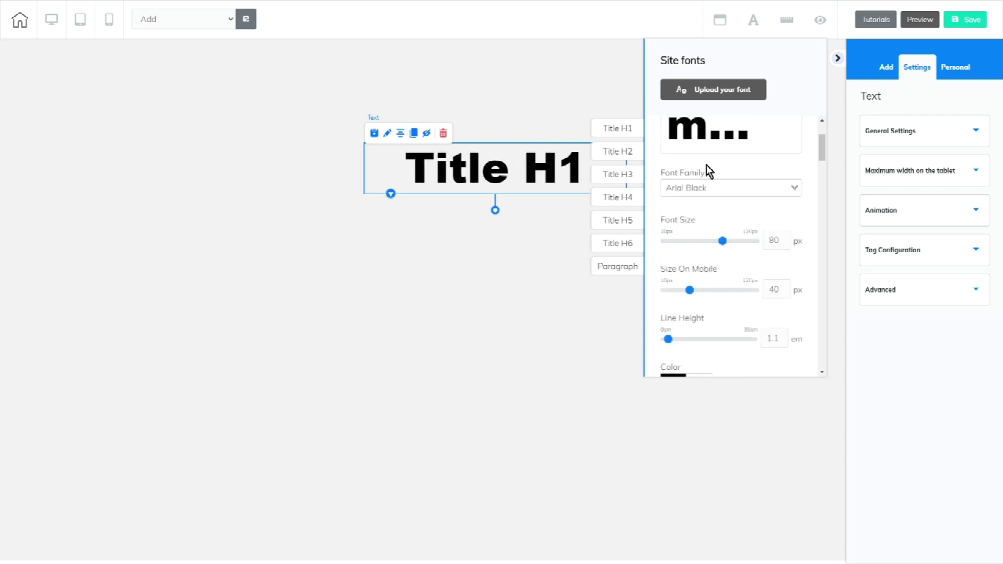
- Set the Title H1 site font size to 77 px
{"action": "left_click", "coordinate": [784, 243]}
{"action": "left_click", "coordinate": [784, 243]}
{"action": "left_click", "coordinate": [784, 242]}
{"action": "left_click", "coordinate": [784, 243]}
{"action": "left_click", "coordinate": [784, 243]}
{"action": "left_click", "coordinate": [784, 243]}
{"action": "left_click", "coordinate": [784, 243]}
{"action": "left_click", "coordinate": [785, 237]}
{"action": "left_click", "coordinate": [784, 237]}
{"action": "left_click", "coordinate": [784, 238]}
{"action": "left_click", "coordinate": [784, 238]}
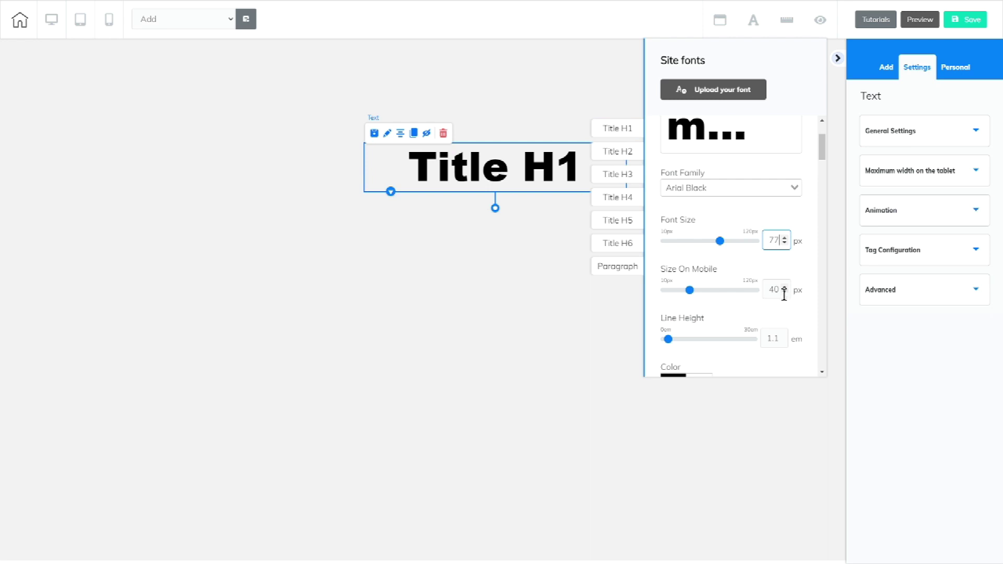
- Set the Title H1 size on mobile to 38 px and close the site fonts settings
{"action": "left_click", "coordinate": [784, 292]}
{"action": "left_click", "coordinate": [784, 292]}
{"action": "scroll", "coordinate": [794, 315], "scroll_direction": "down", "scroll_amount": 3}
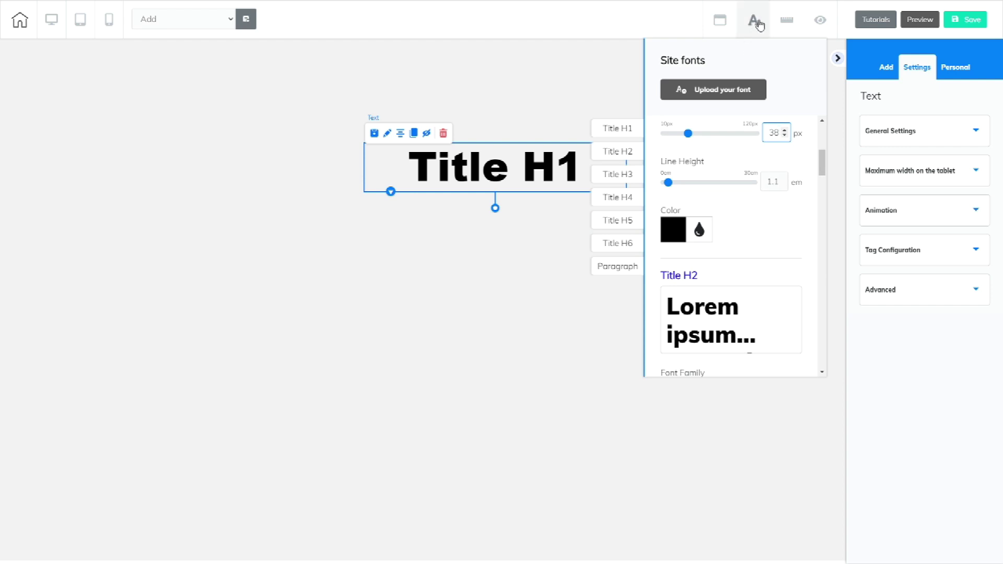
{"action": "left_click", "coordinate": [753, 20]}
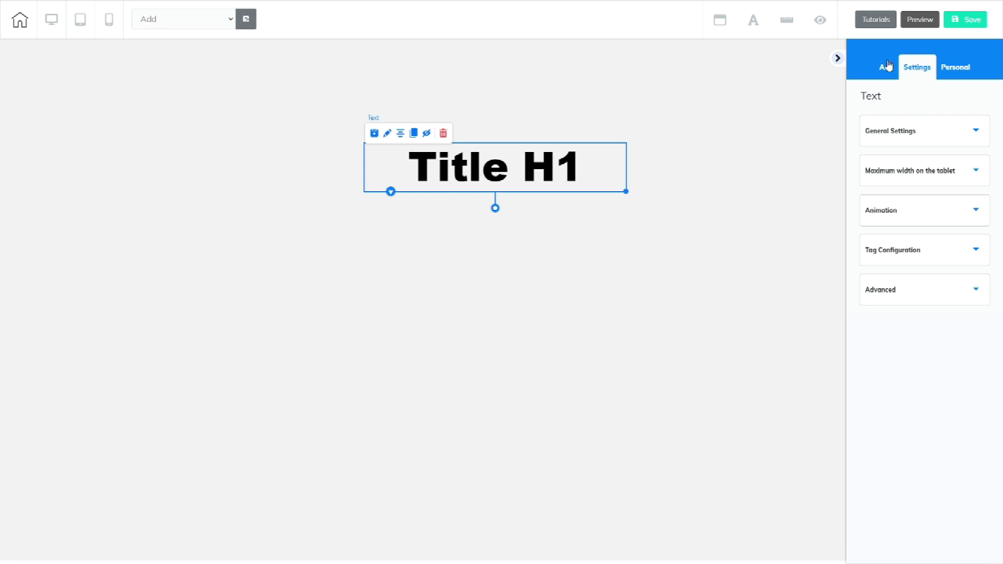
- Place a Title H2 text element in the panel directly beneath the Title H1 text
{"action": "left_click", "coordinate": [893, 67]}
{"action": "left_click", "coordinate": [963, 101]}
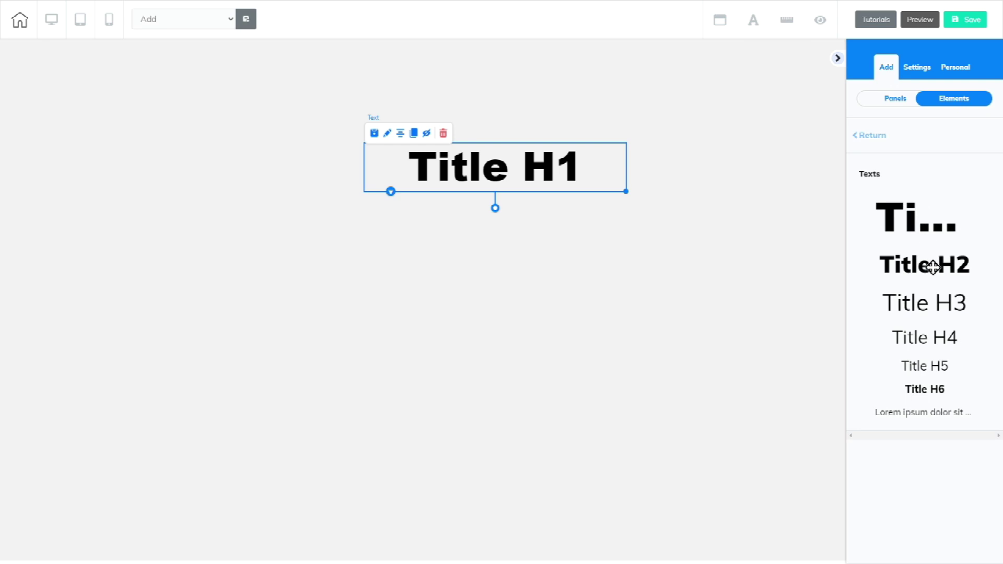
{"action": "left_click_drag", "start_coordinate": [931, 266], "coordinate": [514, 236]}
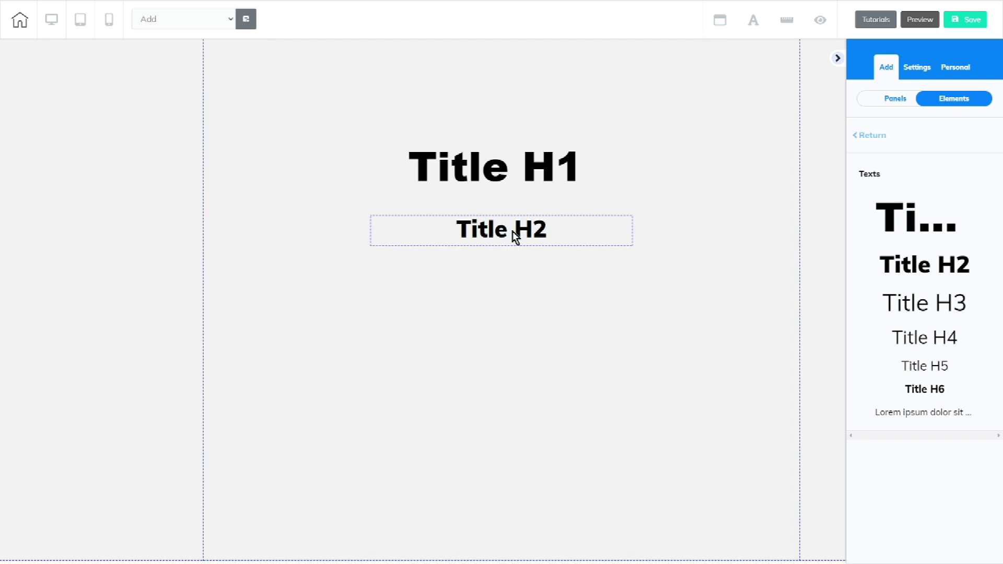
- Apply the Neutral Heading 2 block style to the whole Title H2 text
{"action": "left_click", "coordinate": [514, 236]}
{"action": "left_click", "coordinate": [510, 233]}
{"action": "left_click_drag", "start_coordinate": [419, 229], "coordinate": [584, 228]}
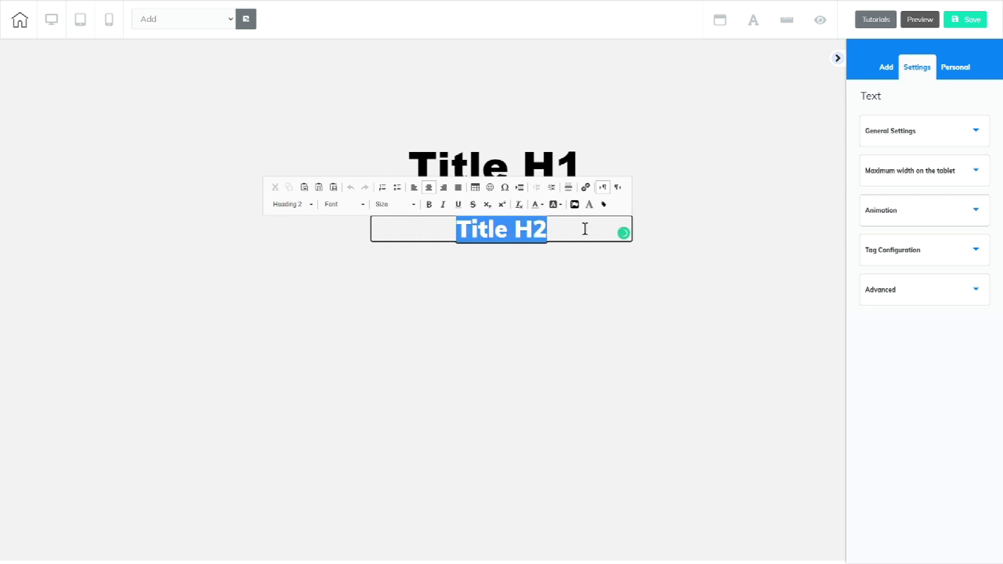
{"action": "left_click", "coordinate": [286, 207]}
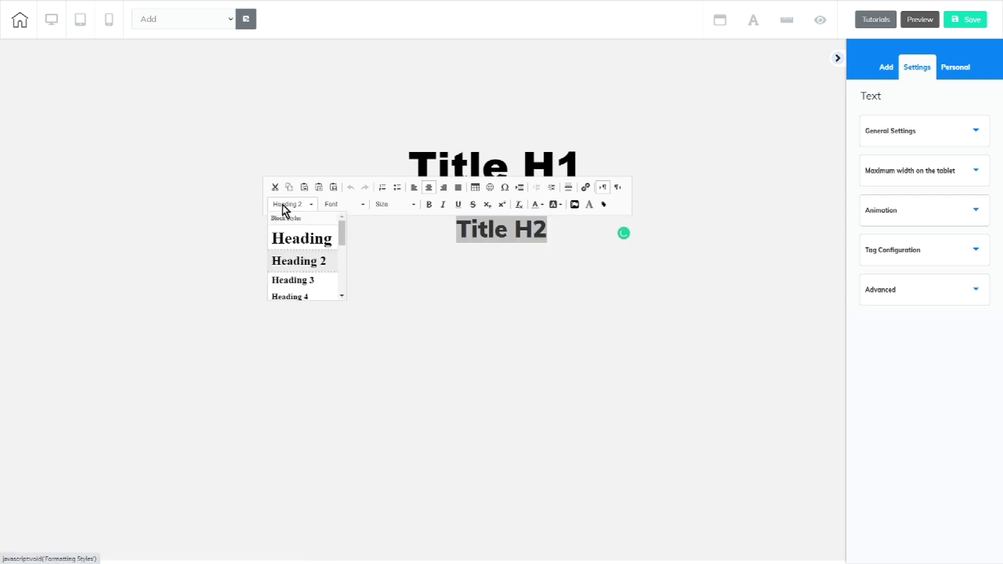
{"action": "scroll", "coordinate": [317, 287], "scroll_direction": "down", "scroll_amount": 2}
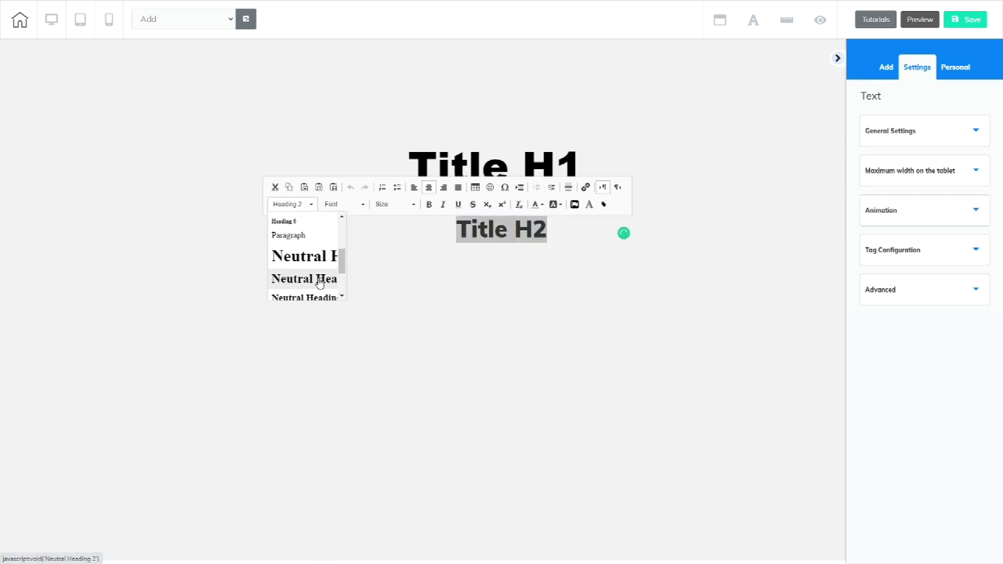
{"action": "left_click", "coordinate": [320, 281]}
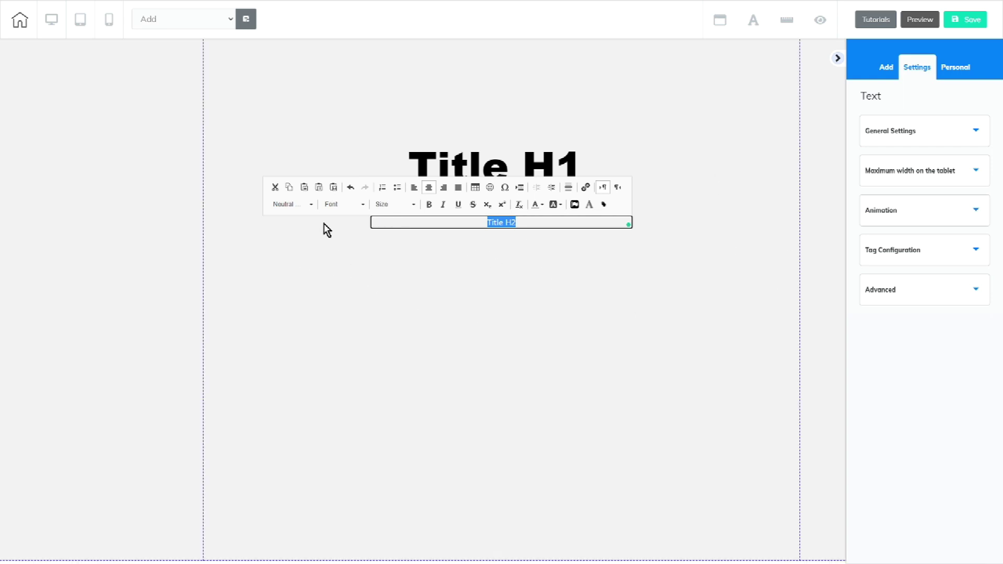
- Set the Title H2 text's font to Impact and its size to 35
{"action": "left_click", "coordinate": [343, 205]}
{"action": "scroll", "coordinate": [367, 259], "scroll_direction": "down", "scroll_amount": 3}
{"action": "scroll", "coordinate": [368, 261], "scroll_direction": "down", "scroll_amount": 2}
{"action": "left_click", "coordinate": [348, 227]}
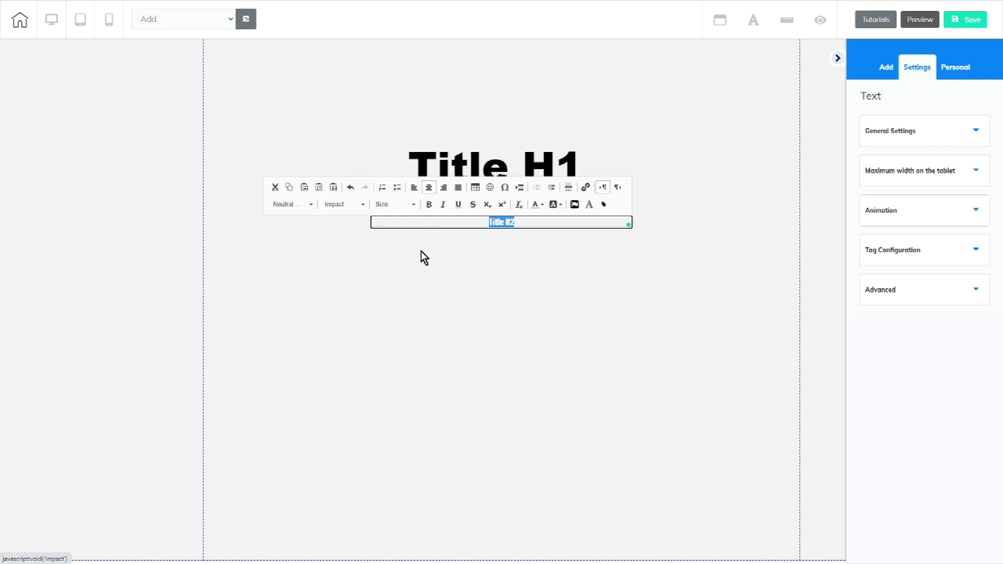
{"action": "left_click", "coordinate": [389, 205]}
{"action": "scroll", "coordinate": [411, 289], "scroll_direction": "down", "scroll_amount": 10}
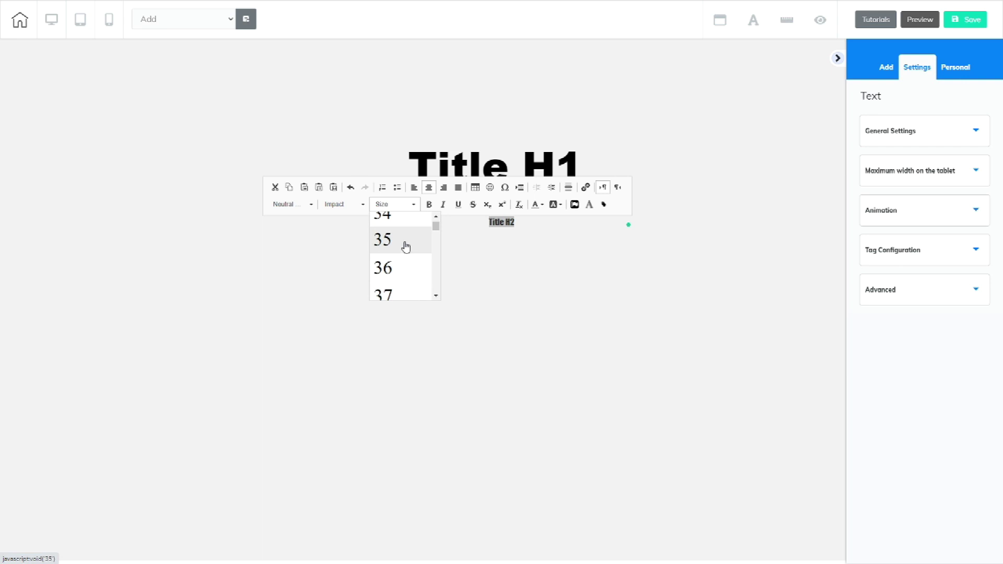
{"action": "left_click", "coordinate": [405, 246]}
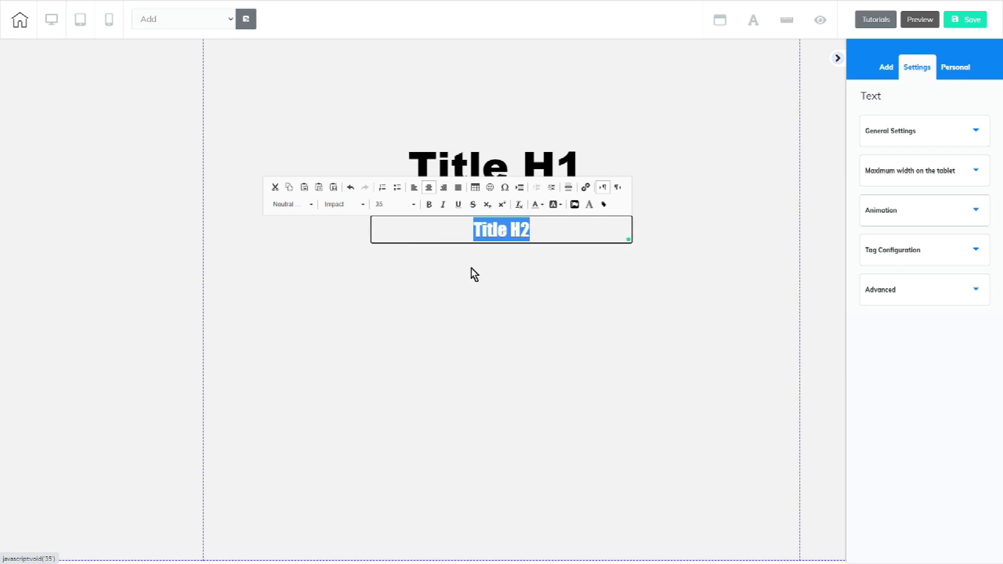
- Give the Title H2 text a yellow background color and finish editing it
{"action": "left_click", "coordinate": [560, 204]}
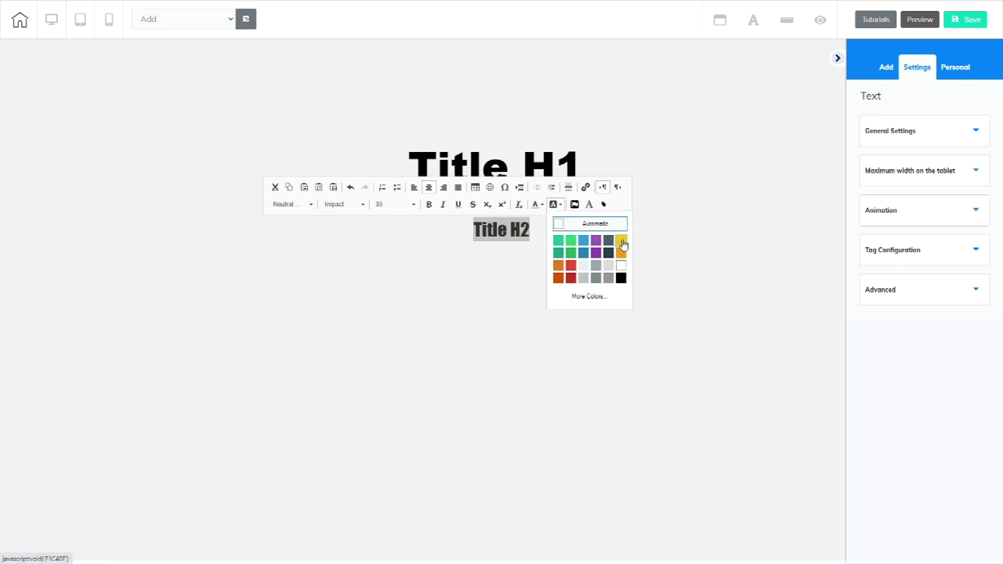
{"action": "left_click", "coordinate": [622, 244]}
{"action": "left_click", "coordinate": [422, 338]}
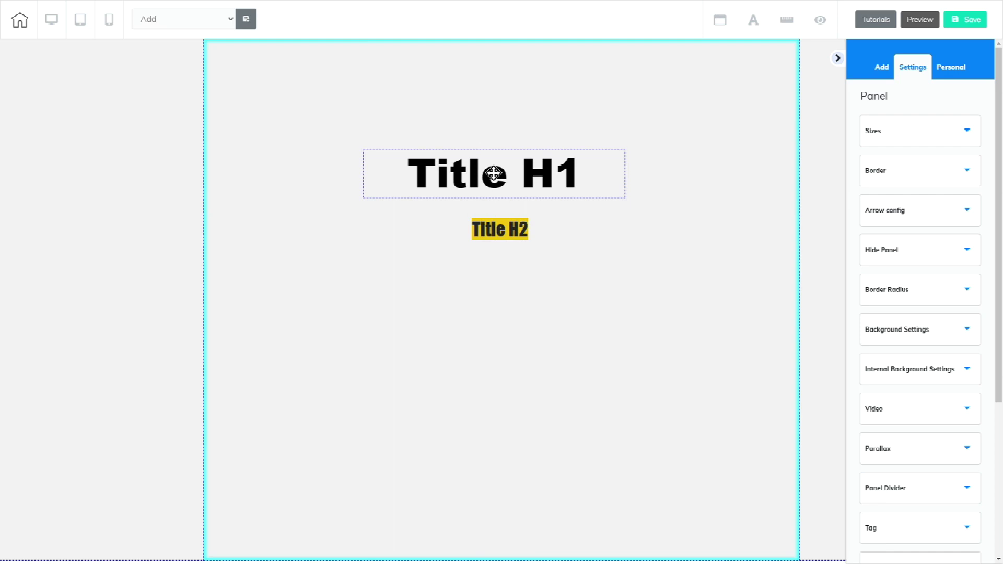
- Set the Title H2 text's size to 40 and finish editing it
{"action": "left_click", "coordinate": [510, 231]}
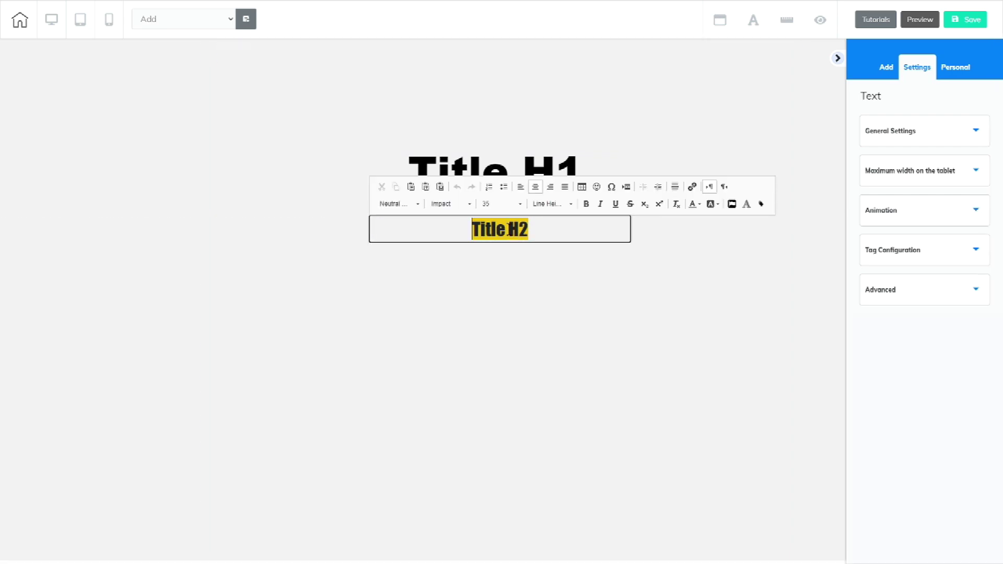
{"action": "left_click_drag", "start_coordinate": [468, 226], "coordinate": [543, 232]}
{"action": "left_click", "coordinate": [512, 205]}
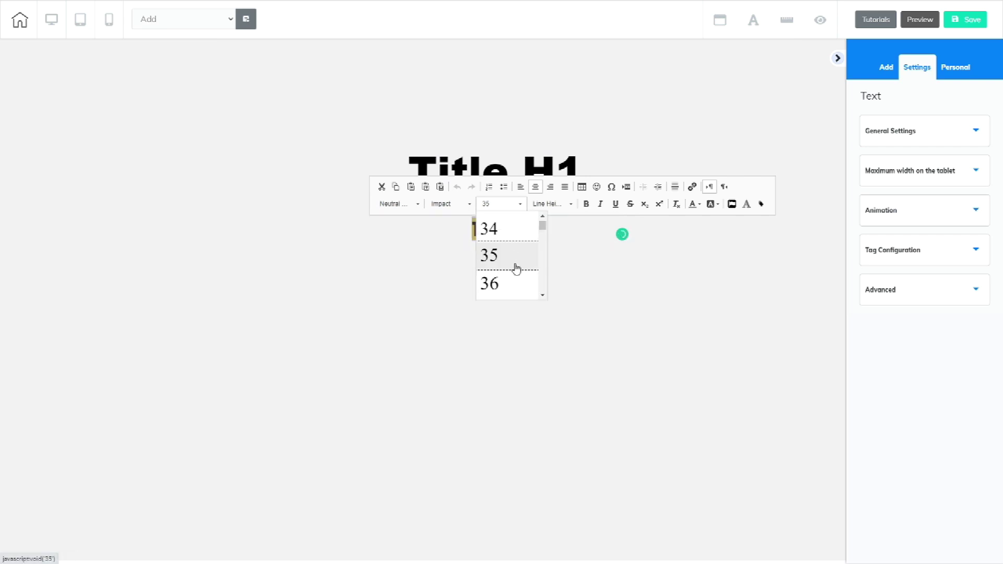
{"action": "scroll", "coordinate": [528, 282], "scroll_direction": "down", "scroll_amount": 3}
{"action": "left_click", "coordinate": [506, 250]}
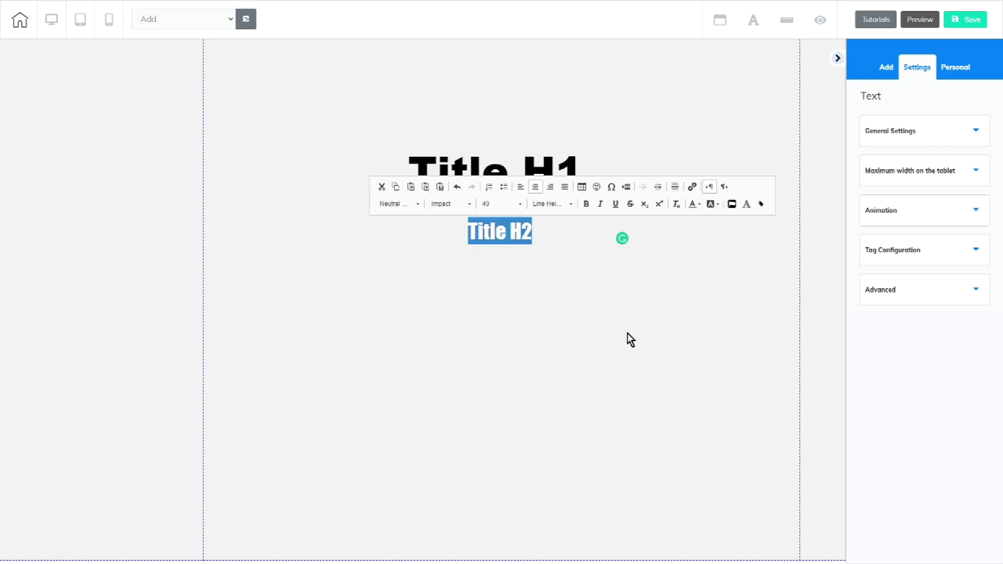
{"action": "left_click", "coordinate": [629, 340]}
- Examine the available element types in the Elements library, including the Accordion templates
{"action": "left_click", "coordinate": [879, 70]}
{"action": "left_click", "coordinate": [954, 99]}
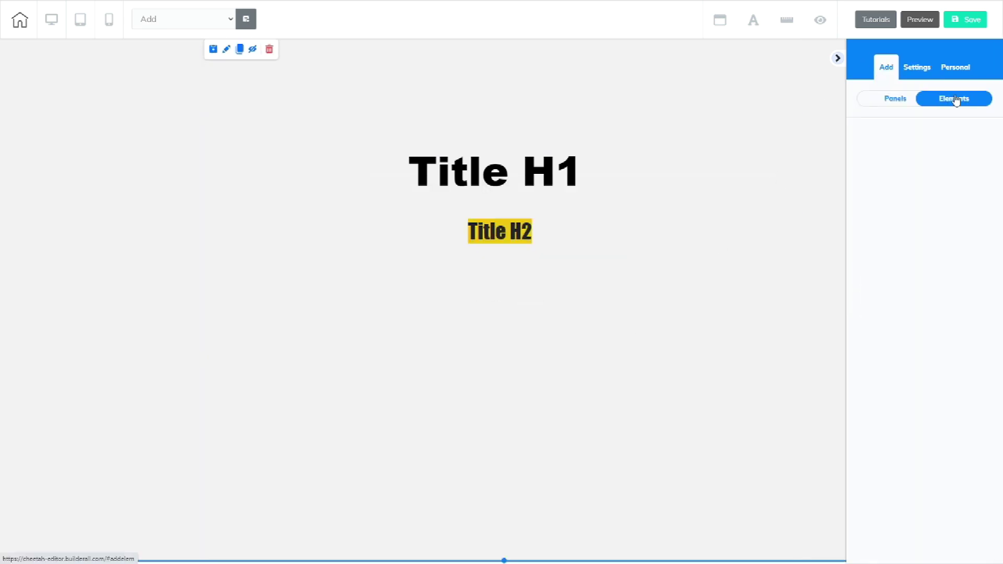
{"action": "left_click", "coordinate": [872, 136]}
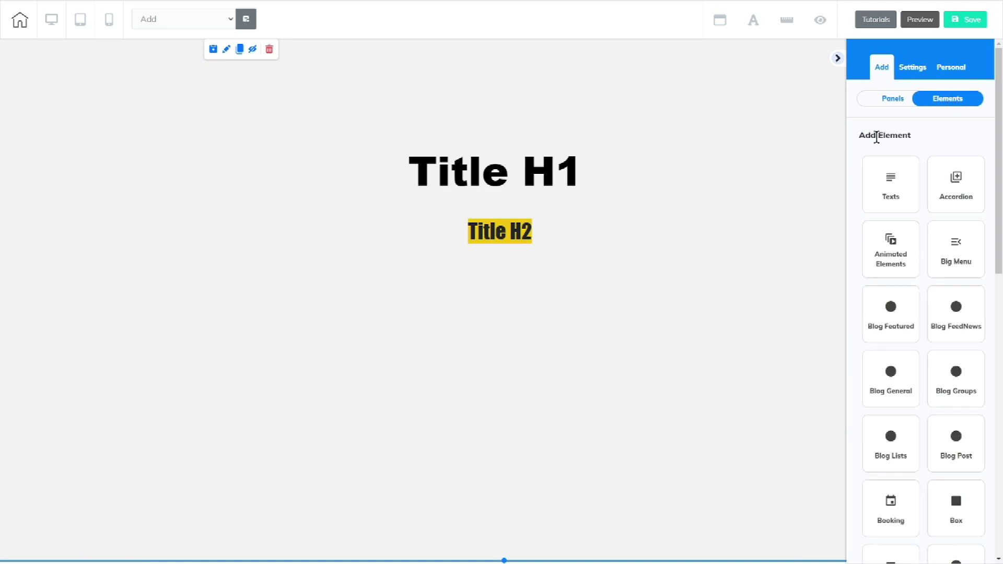
{"action": "scroll", "coordinate": [949, 340], "scroll_direction": "down", "scroll_amount": 4}
{"action": "scroll", "coordinate": [940, 344], "scroll_direction": "up", "scroll_amount": 4}
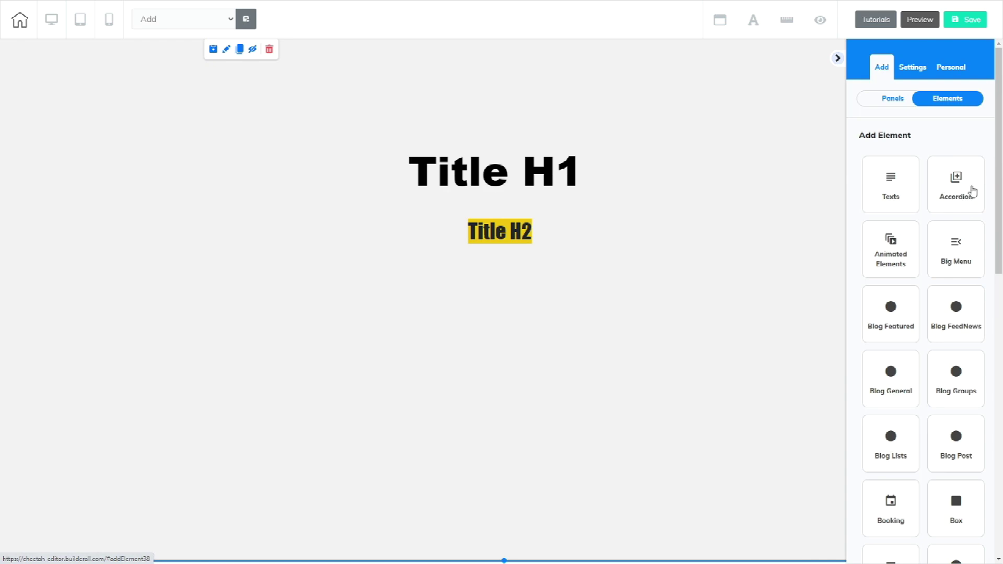
{"action": "left_click", "coordinate": [962, 189]}
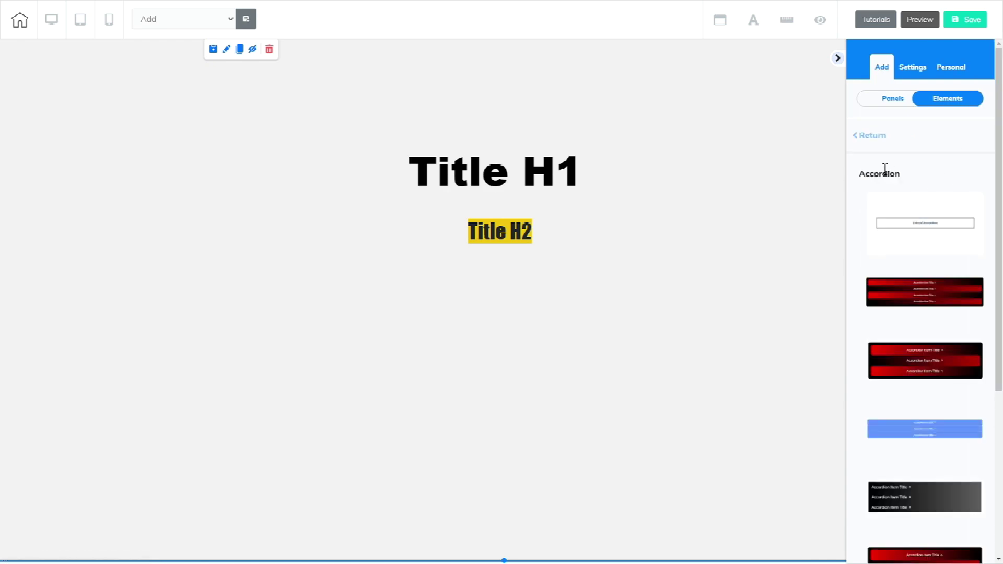
{"action": "left_click", "coordinate": [871, 136]}
{"action": "scroll", "coordinate": [956, 319], "scroll_direction": "down", "scroll_amount": 2}
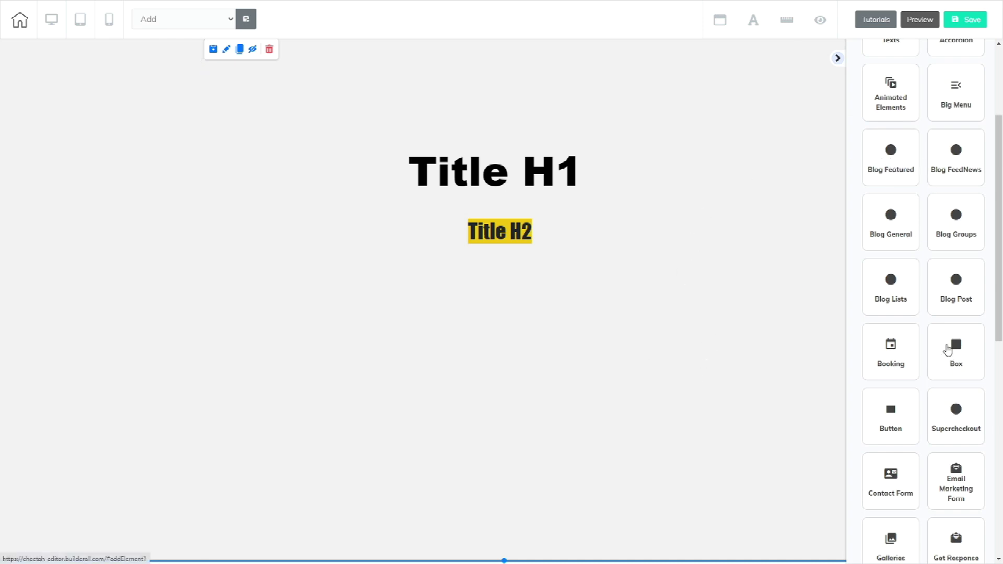
{"action": "scroll", "coordinate": [954, 347], "scroll_direction": "down", "scroll_amount": 3}
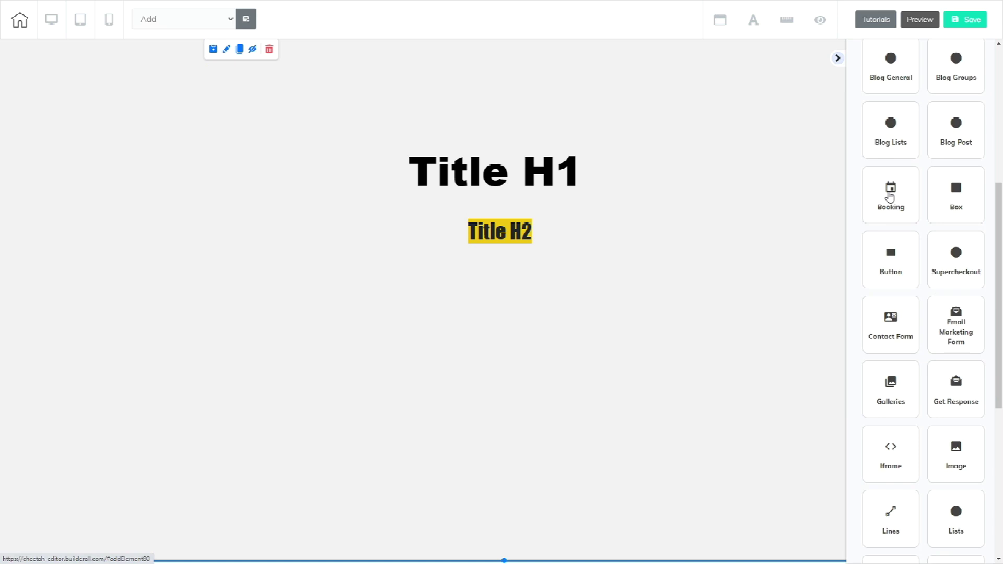
- Add a Booking element beneath the titles, view its calendar choices, and close the options without saving
{"action": "left_click", "coordinate": [890, 196]}
{"action": "left_click_drag", "start_coordinate": [925, 222], "coordinate": [416, 355]}
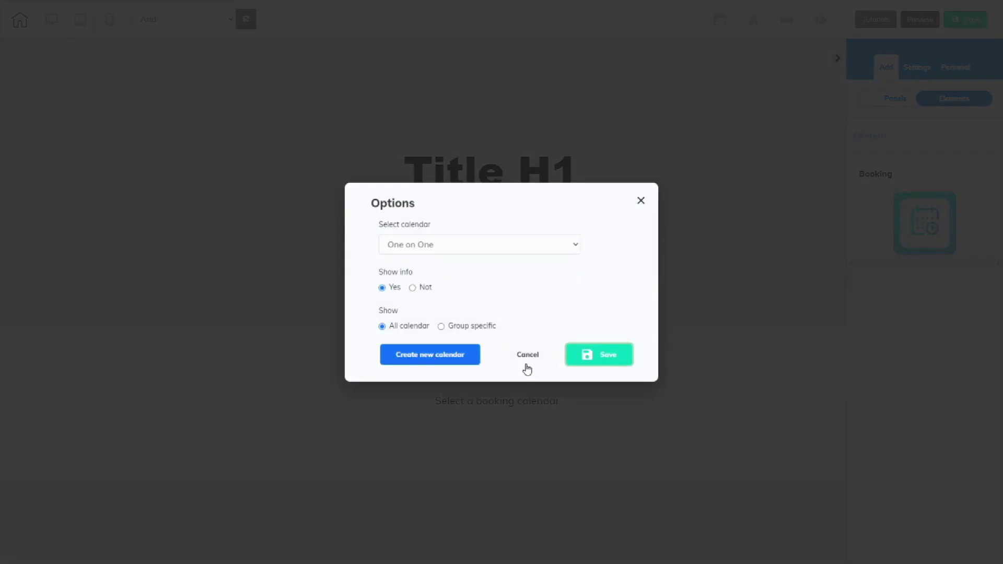
{"action": "left_click", "coordinate": [439, 241]}
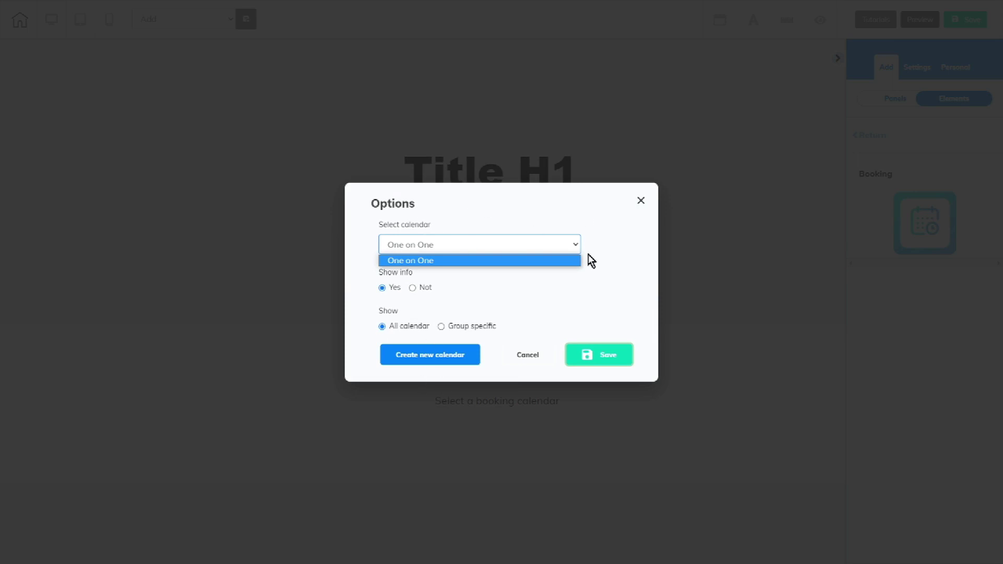
{"action": "left_click", "coordinate": [640, 200]}
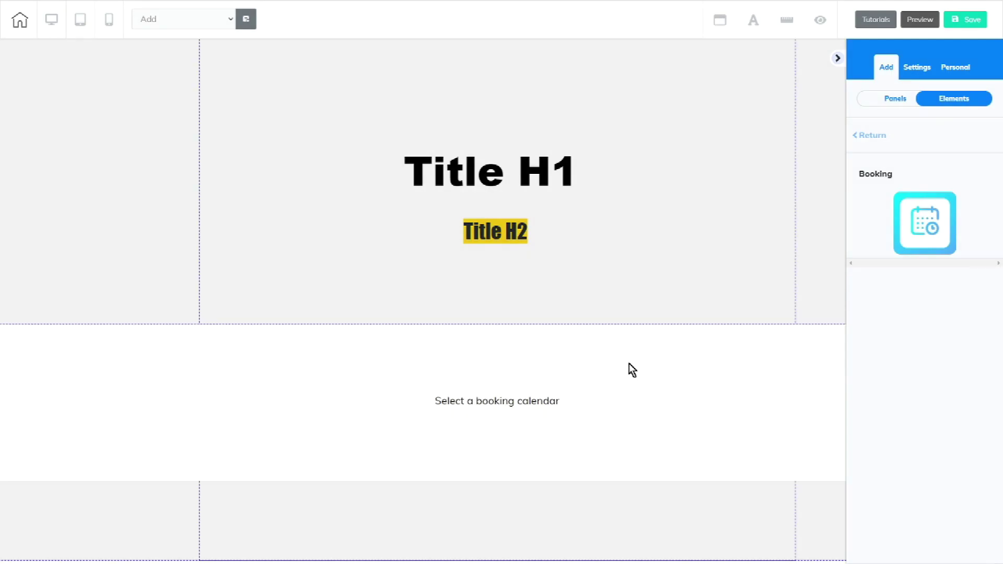
- Delete the Booking element from the panel and confirm the removal
{"action": "left_click", "coordinate": [363, 334]}
{"action": "left_click", "coordinate": [88, 315]}
{"action": "left_click", "coordinate": [601, 315]}
- Place the plain white Box element with a soft shadow in the panel beneath the Title H2 text
{"action": "left_click", "coordinate": [891, 90]}
{"action": "scroll", "coordinate": [956, 235], "scroll_direction": "down", "scroll_amount": 6}
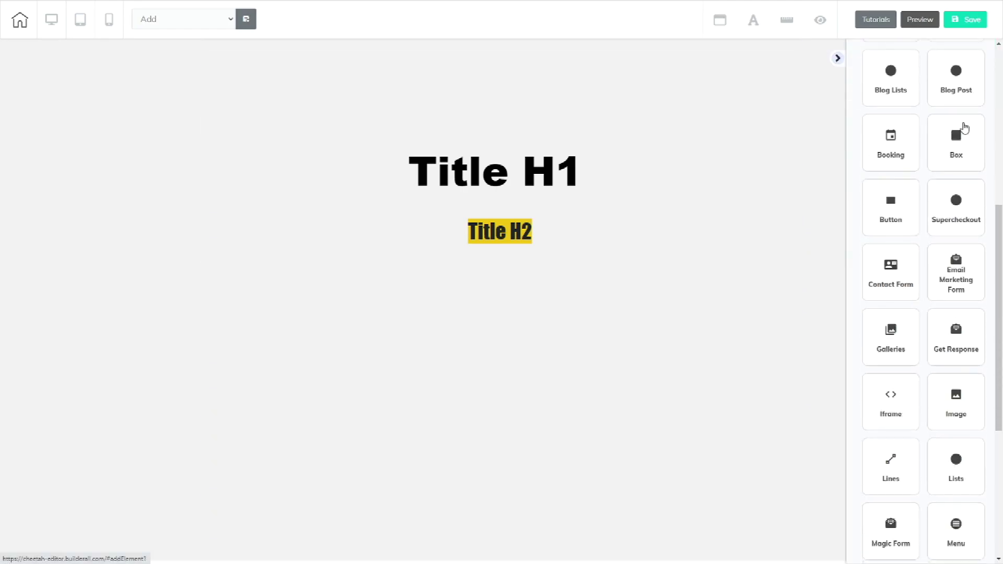
{"action": "left_click", "coordinate": [955, 155]}
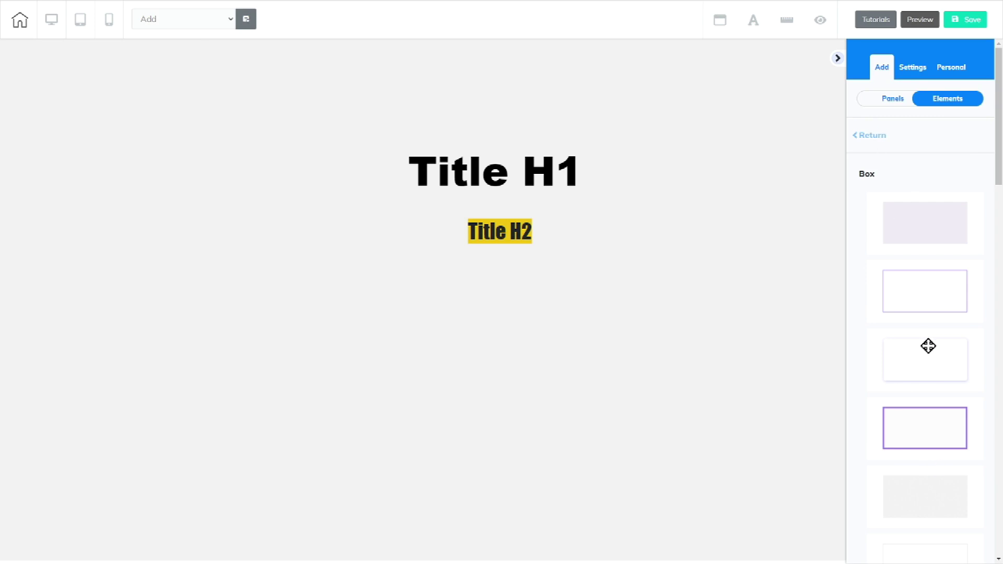
{"action": "scroll", "coordinate": [936, 365], "scroll_direction": "down", "scroll_amount": 6}
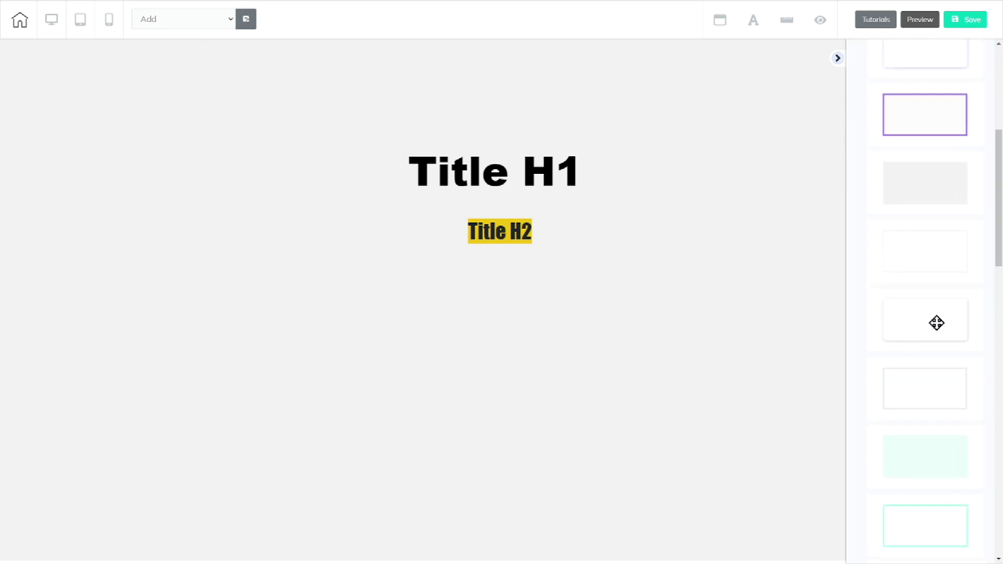
{"action": "left_click_drag", "start_coordinate": [935, 320], "coordinate": [471, 321]}
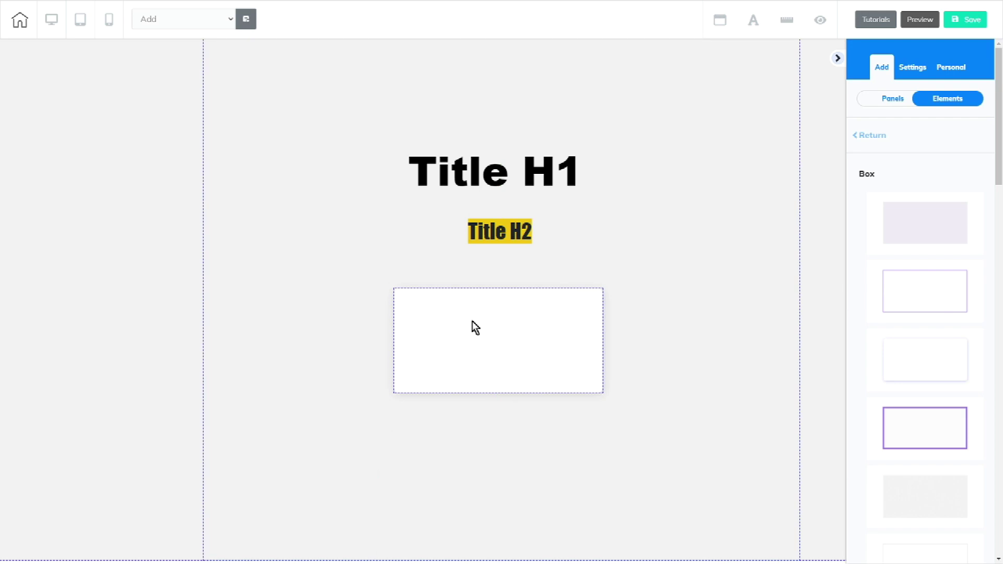
- Open the settings of the white box and center it horizontally in the panel
{"action": "left_click", "coordinate": [472, 322]}
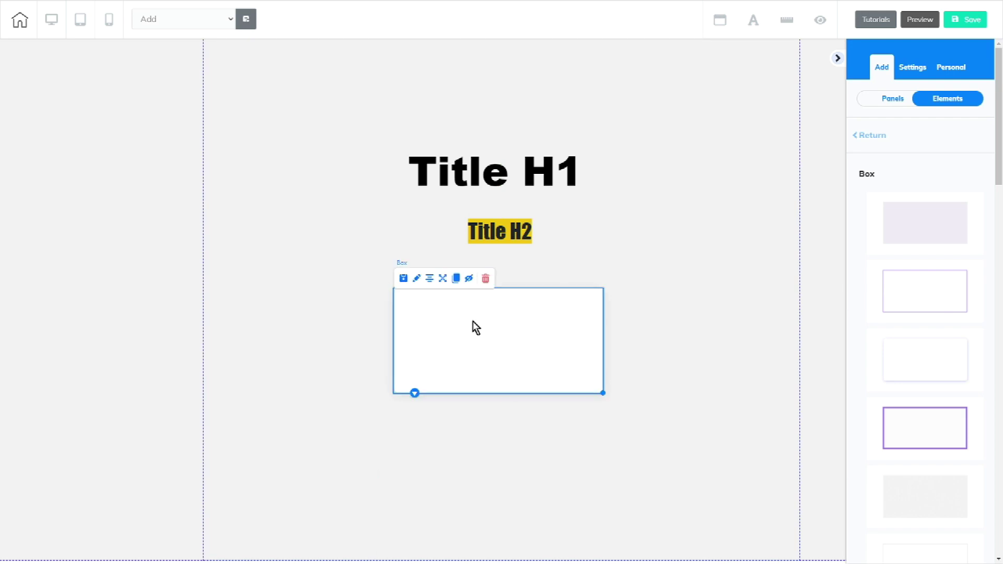
{"action": "left_click", "coordinate": [418, 279]}
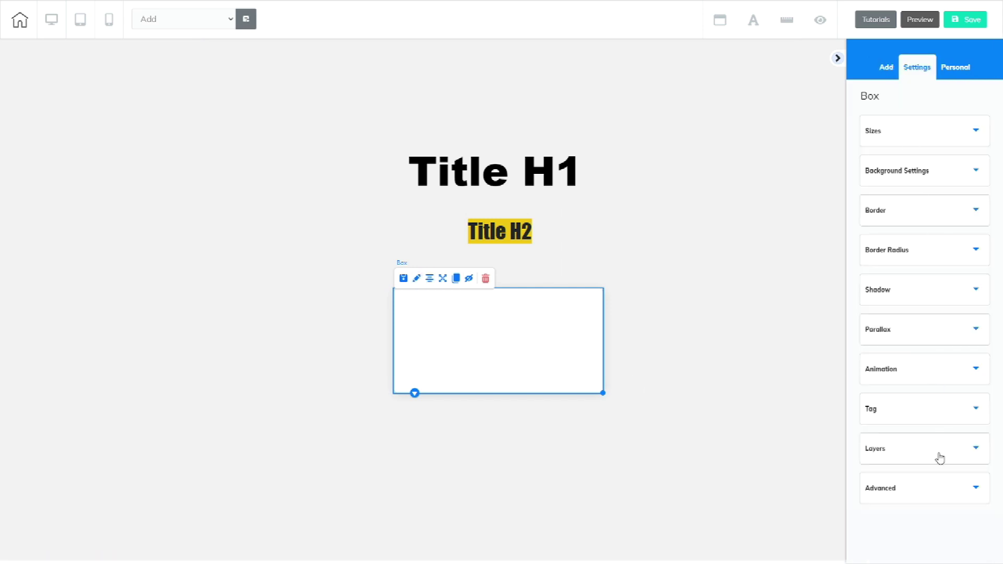
{"action": "left_click", "coordinate": [430, 280]}
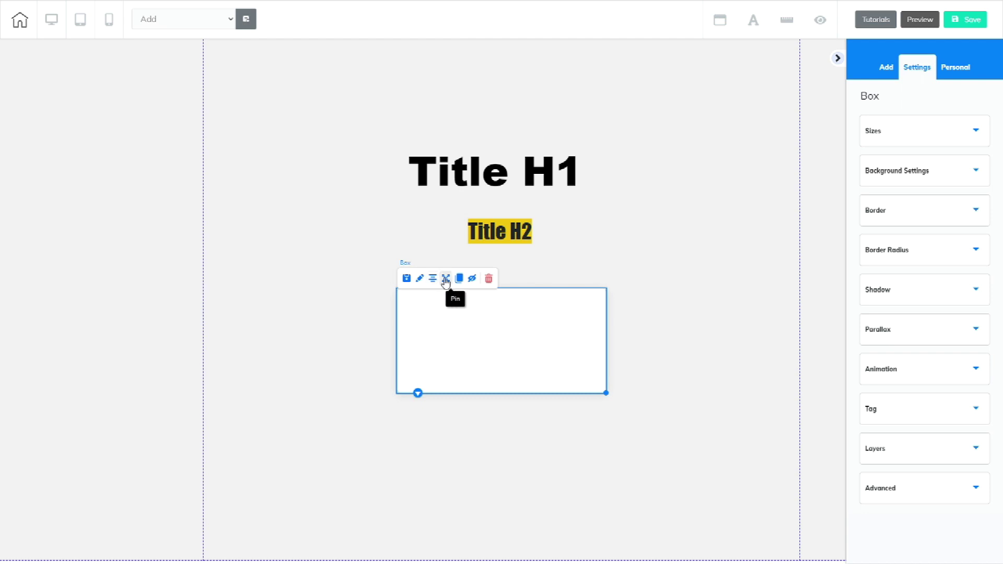
- Pin the white box to the bottom-left border position of the page
{"action": "left_click", "coordinate": [445, 280]}
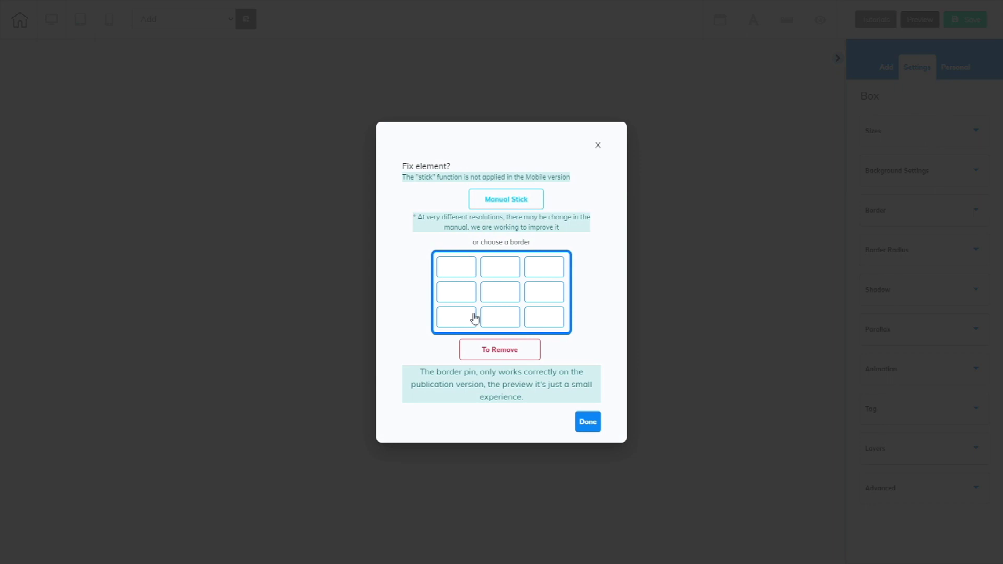
{"action": "left_click", "coordinate": [449, 318]}
{"action": "left_click", "coordinate": [585, 424]}
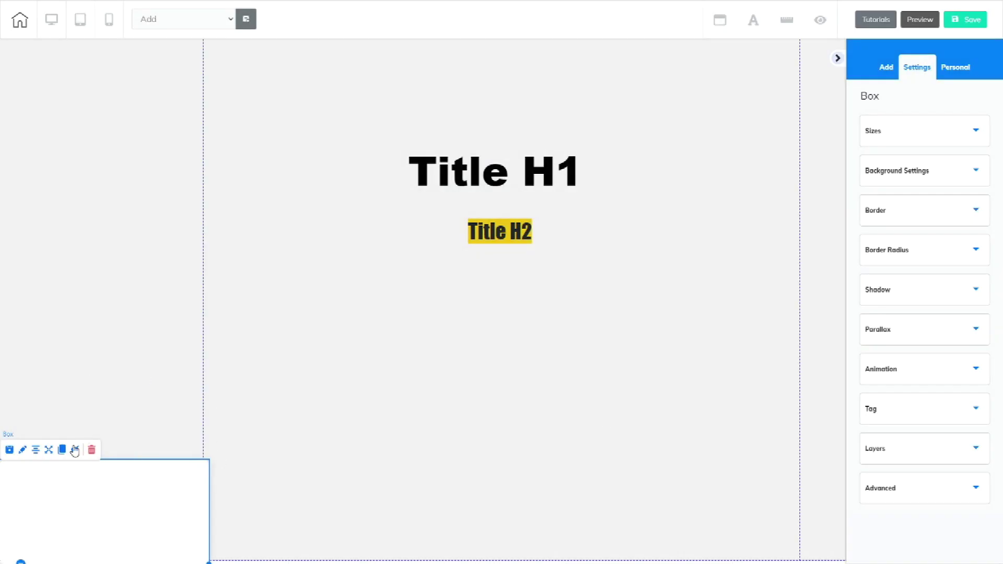
- Remove the pin from the white box and move it back beneath the Title H2 text, centered in the panel
{"action": "left_click", "coordinate": [48, 449]}
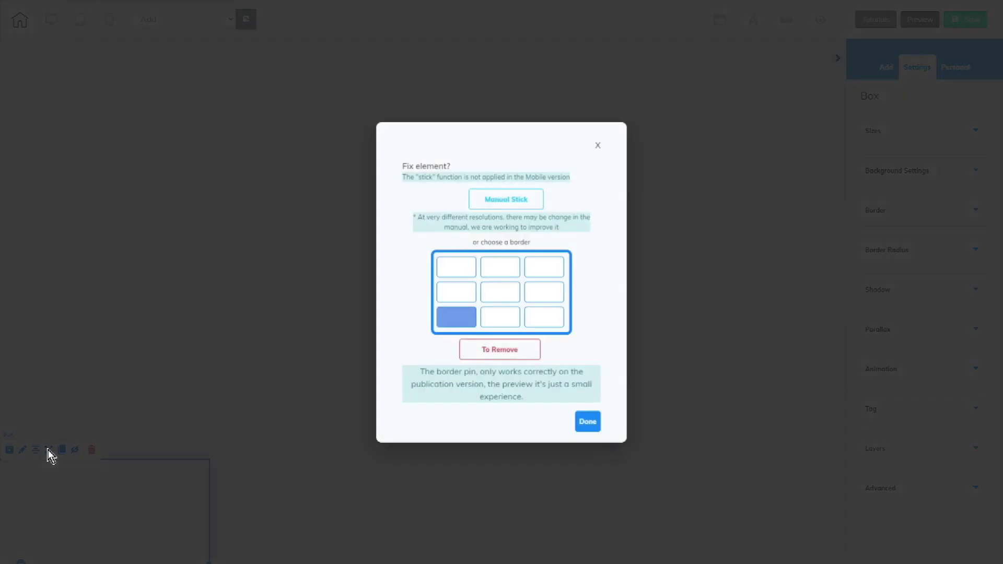
{"action": "left_click", "coordinate": [484, 350]}
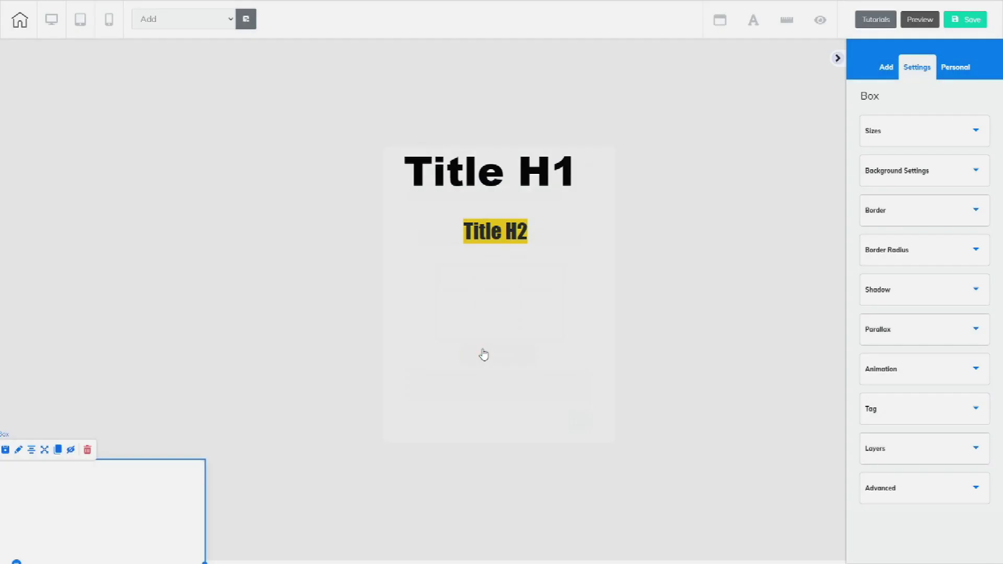
{"action": "mouse_move", "coordinate": [49, 493]}
{"action": "left_mouse_down"}
{"action": "mouse_move", "coordinate": [580, 302]}
{"action": "mouse_move", "coordinate": [447, 318]}
{"action": "left_mouse_up"}
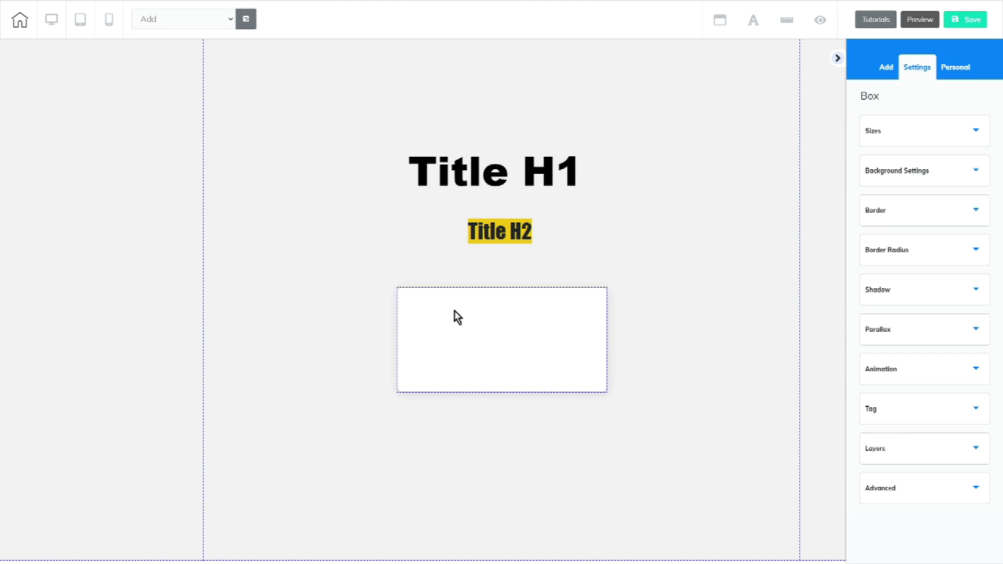
- Hide the white box and bring it back by showing the hidden elements
{"action": "left_click", "coordinate": [454, 312]}
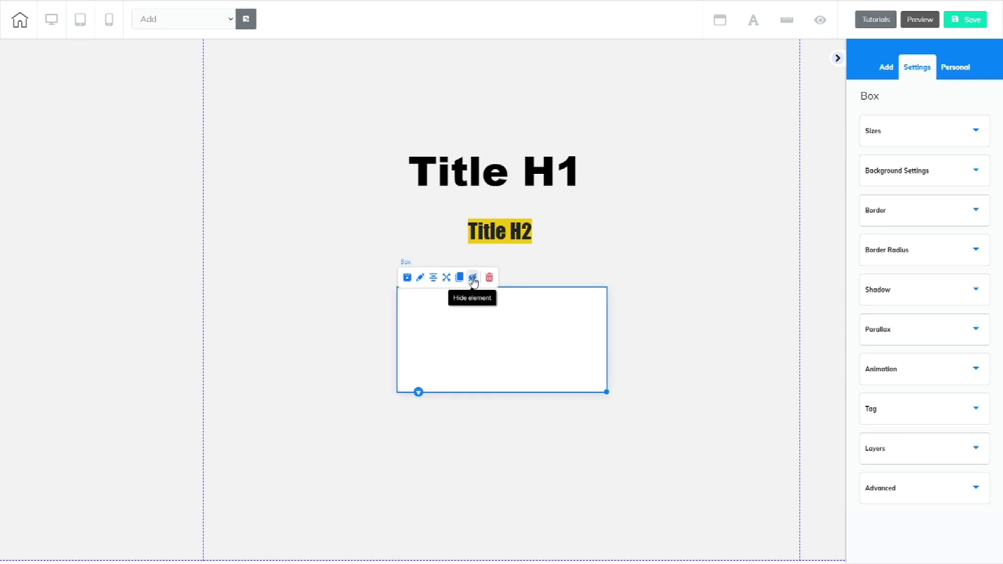
{"action": "left_click", "coordinate": [474, 280]}
{"action": "left_click", "coordinate": [821, 20]}
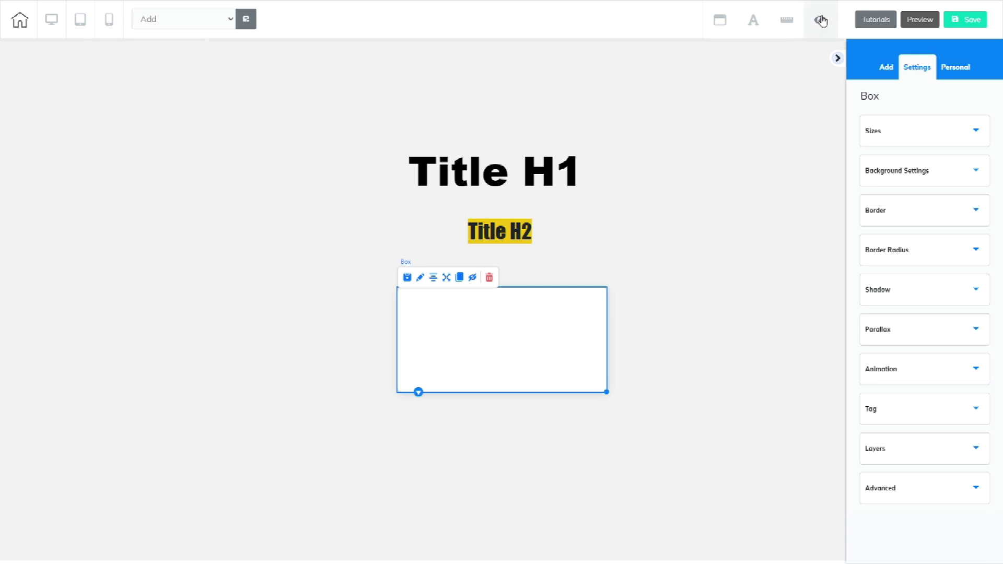
{"action": "left_click", "coordinate": [819, 25]}
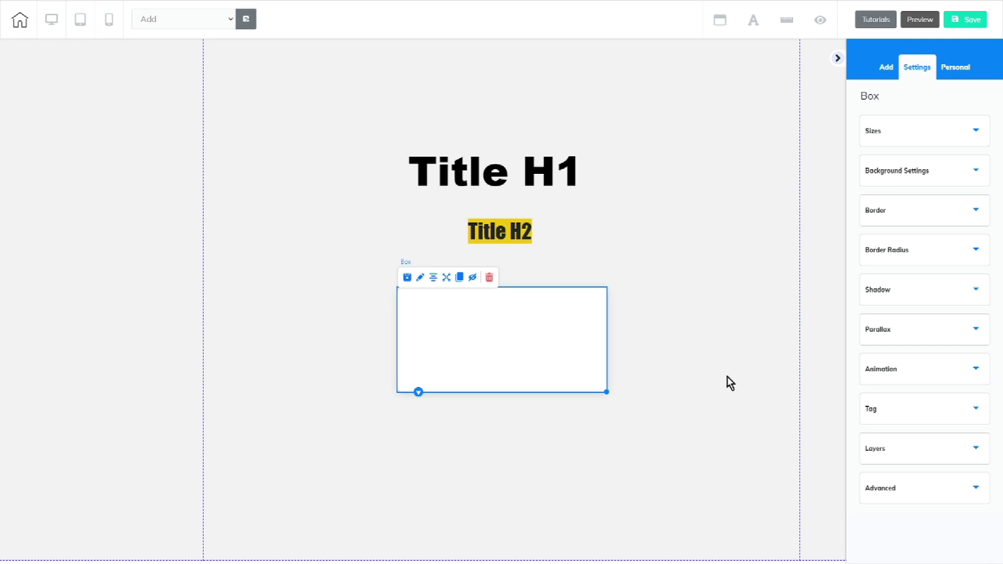
- Add the orange rectangular Buy Now button with an arrow beneath the white box and show its settings
{"action": "left_click", "coordinate": [887, 68]}
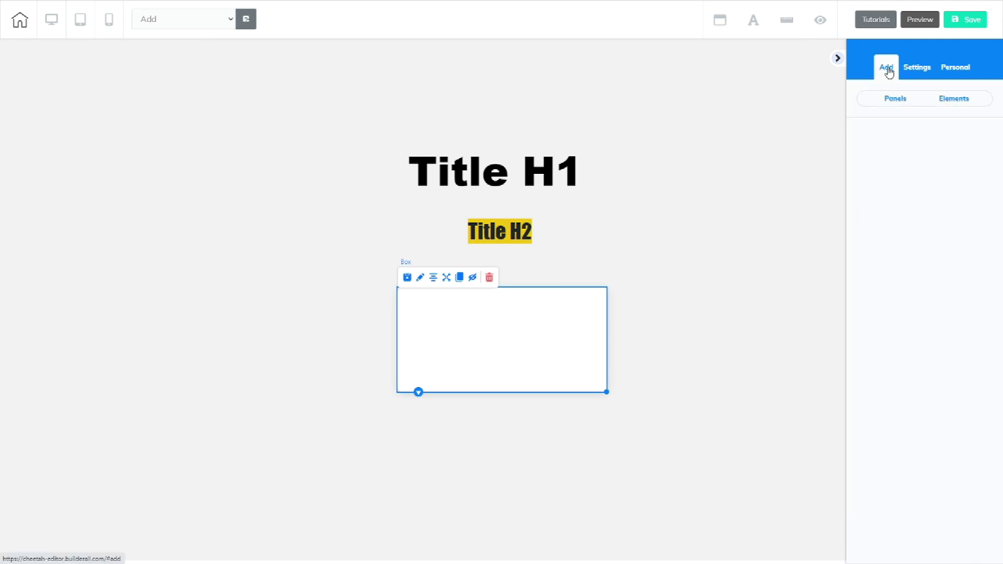
{"action": "left_click", "coordinate": [953, 102]}
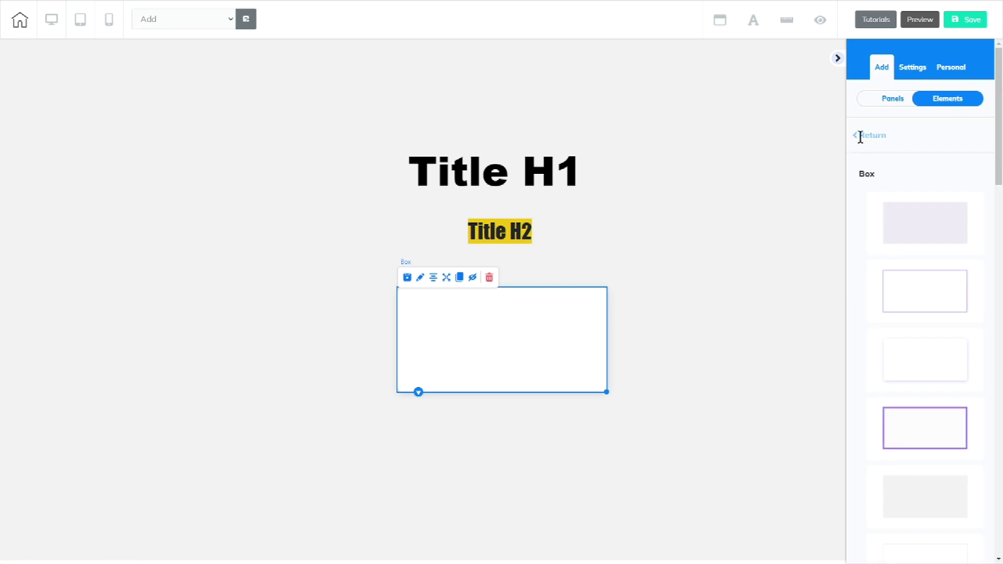
{"action": "left_click", "coordinate": [861, 137]}
{"action": "scroll", "coordinate": [913, 322], "scroll_direction": "down", "scroll_amount": 7}
{"action": "scroll", "coordinate": [920, 347], "scroll_direction": "down", "scroll_amount": 1}
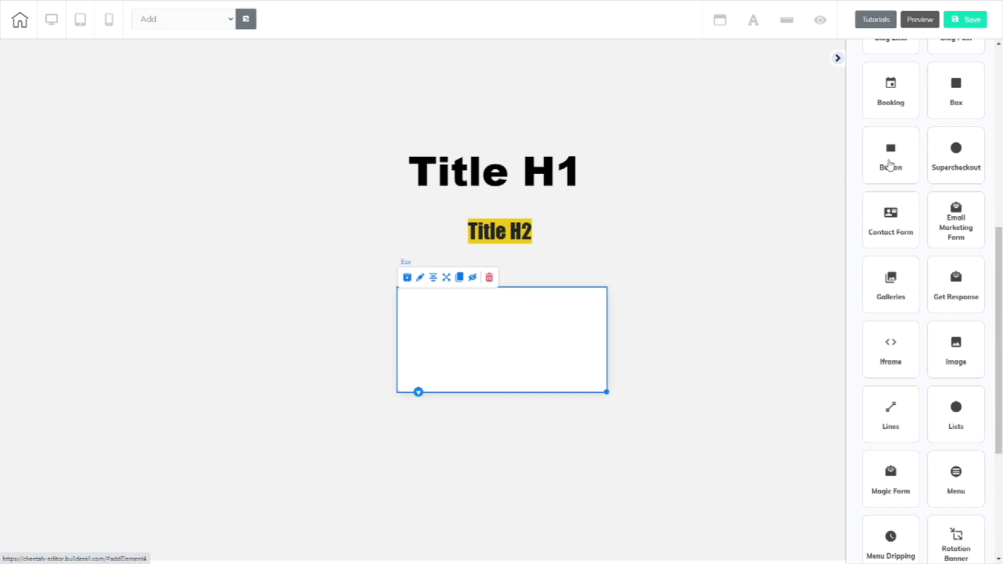
{"action": "left_click", "coordinate": [889, 165]}
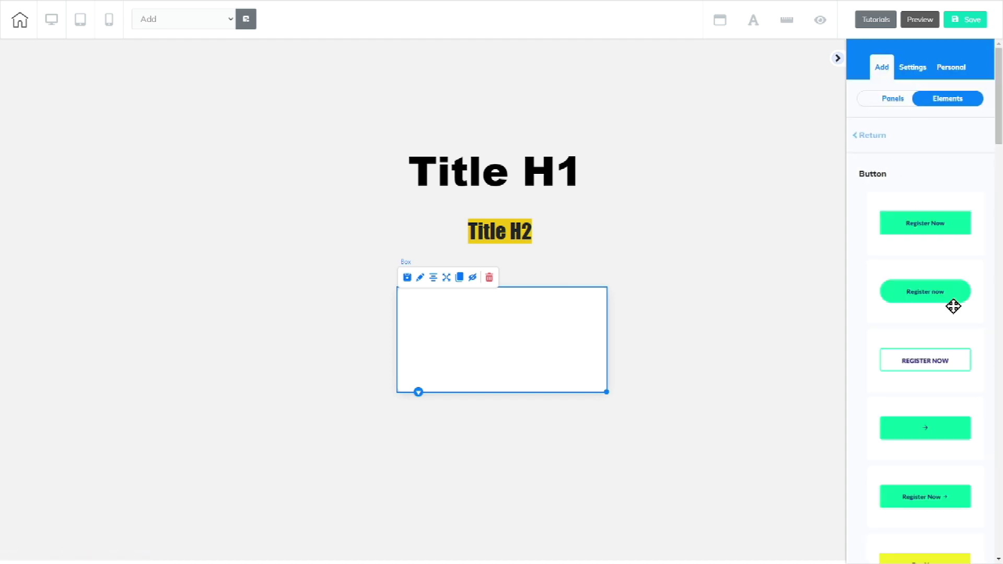
{"action": "scroll", "coordinate": [954, 306], "scroll_direction": "down", "scroll_amount": 20}
{"action": "scroll", "coordinate": [959, 364], "scroll_direction": "down", "scroll_amount": 8}
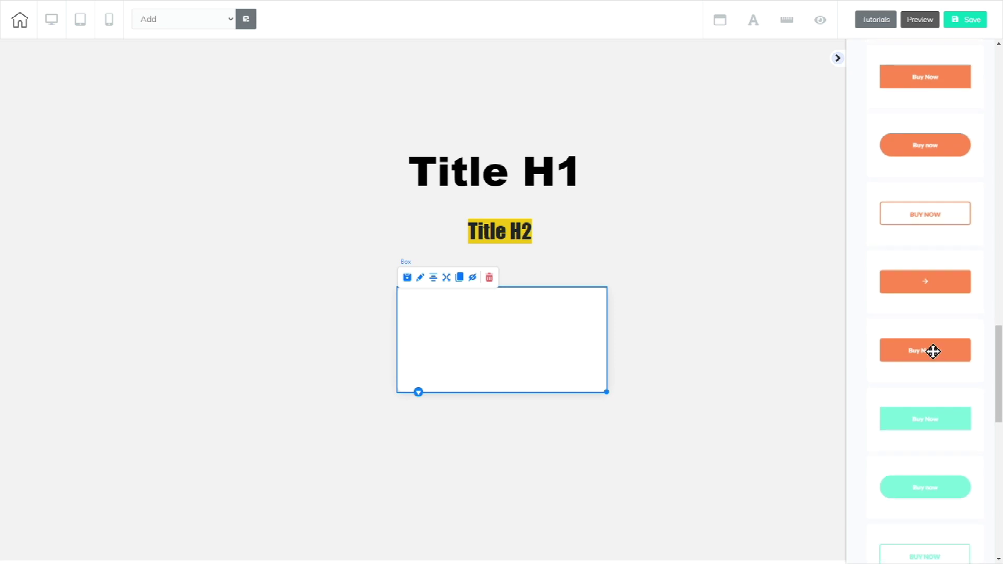
{"action": "left_click_drag", "start_coordinate": [919, 352], "coordinate": [491, 433]}
{"action": "left_click", "coordinate": [491, 433]}
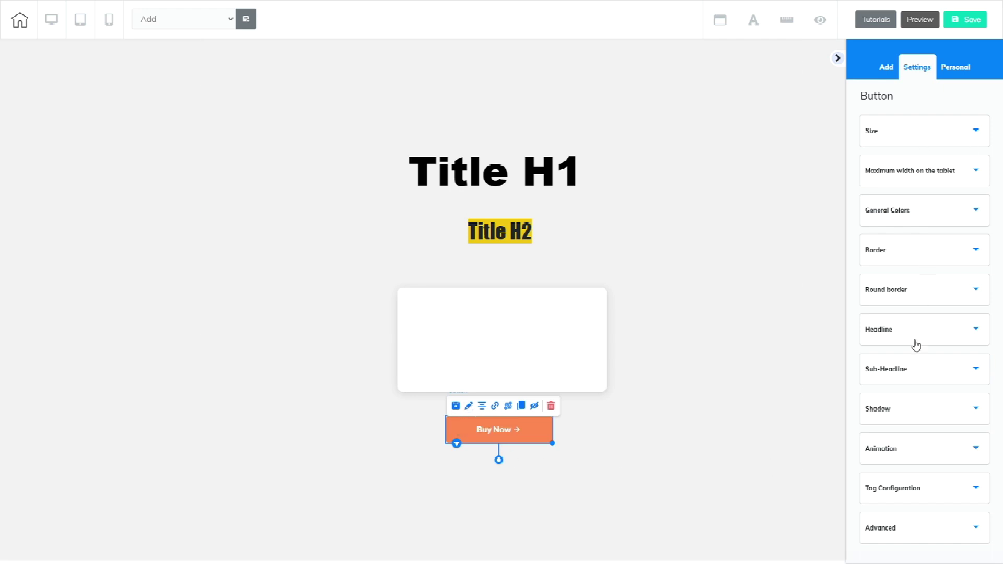
- Examine the link types available for the Buy Now button, from Builderall Autotags to Browser notification, and leave without setting a link
{"action": "left_click", "coordinate": [495, 406]}
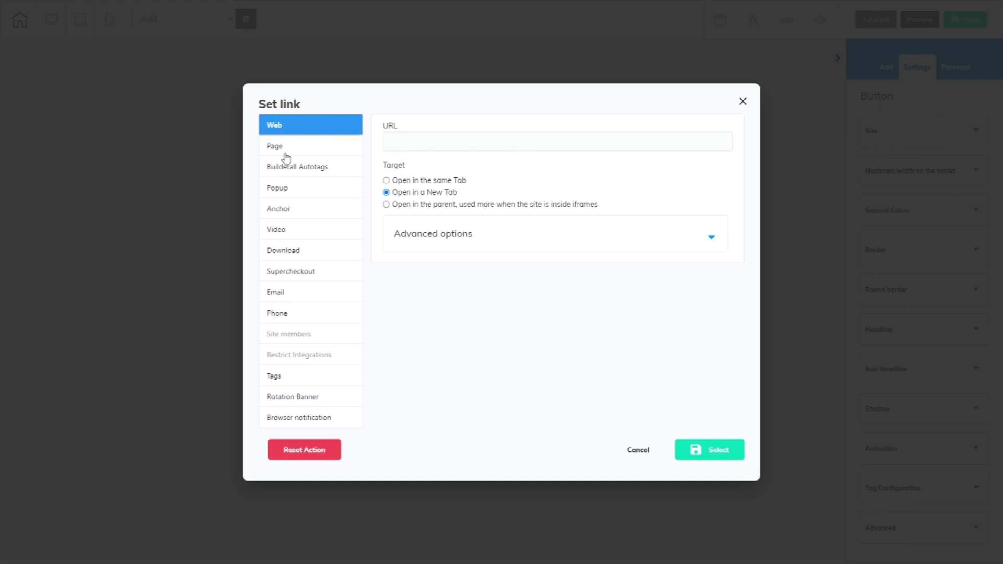
{"action": "left_click", "coordinate": [298, 169]}
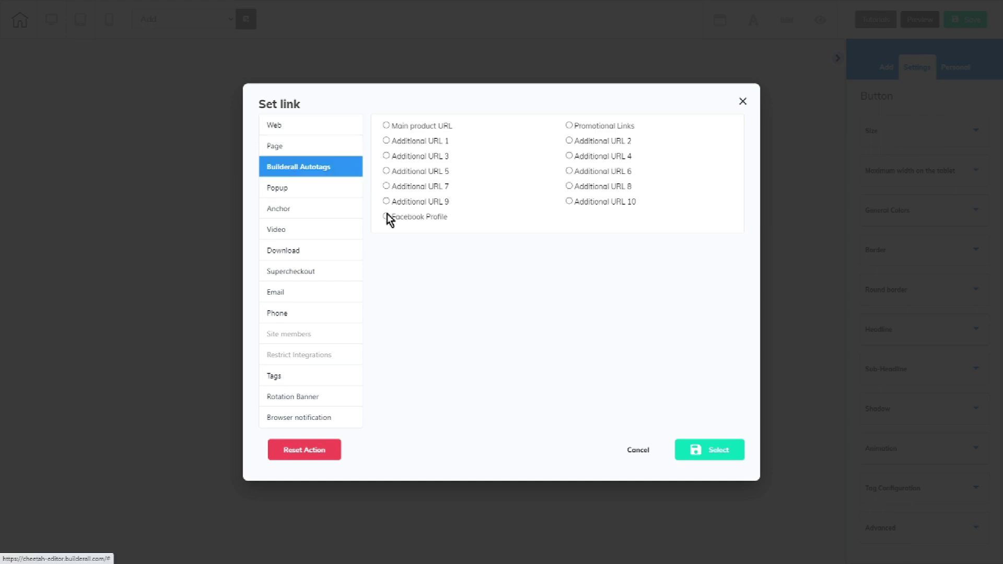
{"action": "left_click", "coordinate": [284, 189]}
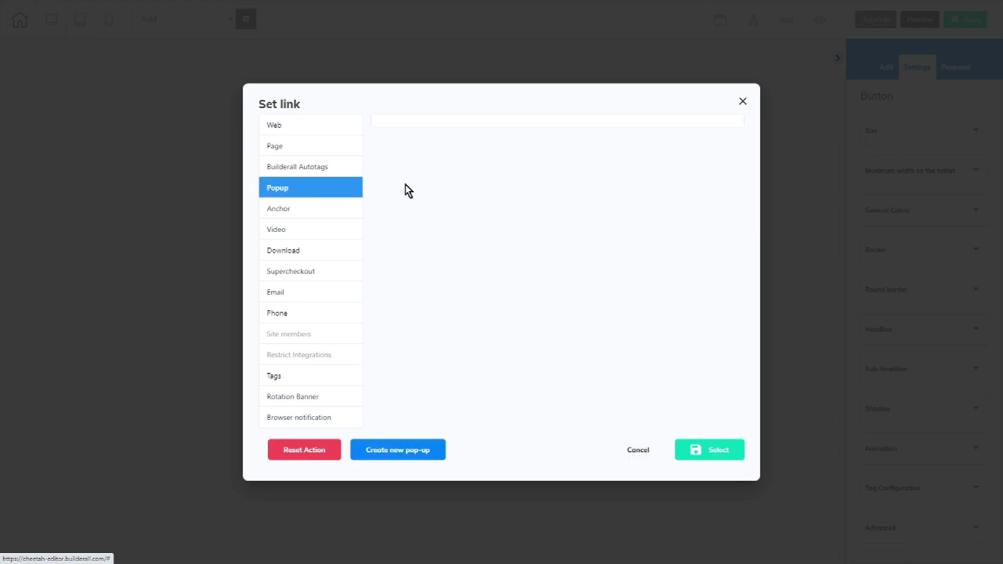
{"action": "left_click", "coordinate": [302, 208]}
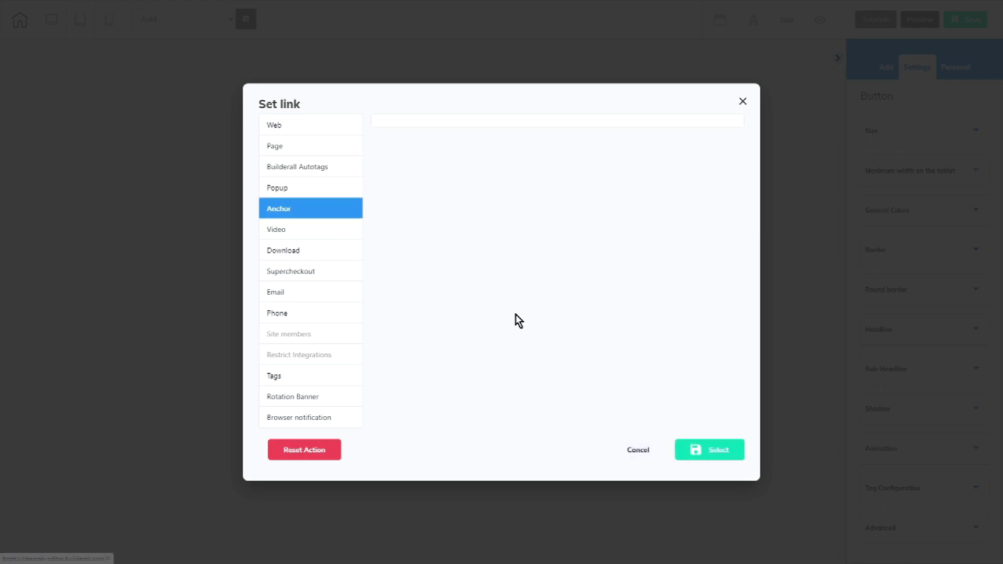
{"action": "left_click", "coordinate": [286, 231]}
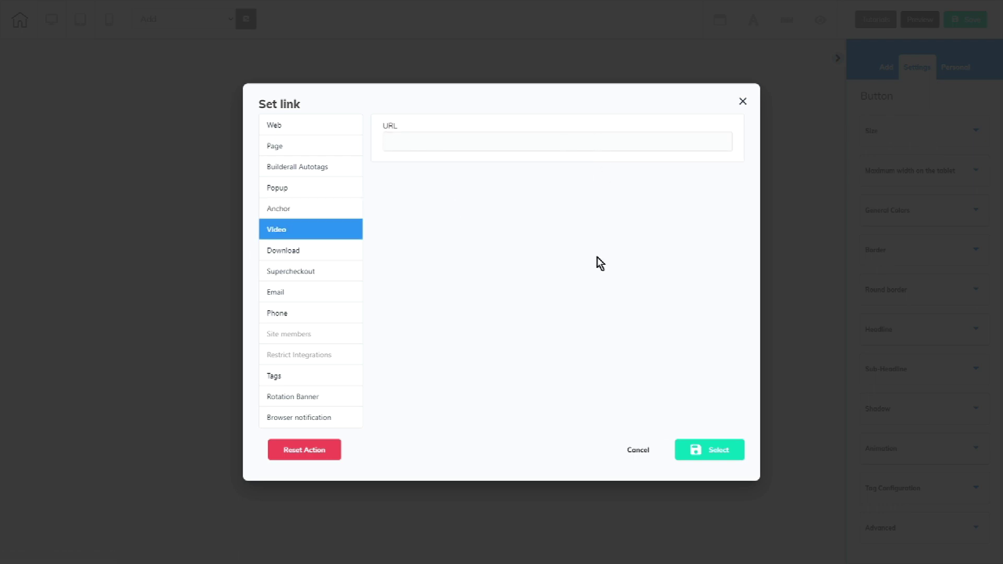
{"action": "left_click", "coordinate": [310, 253]}
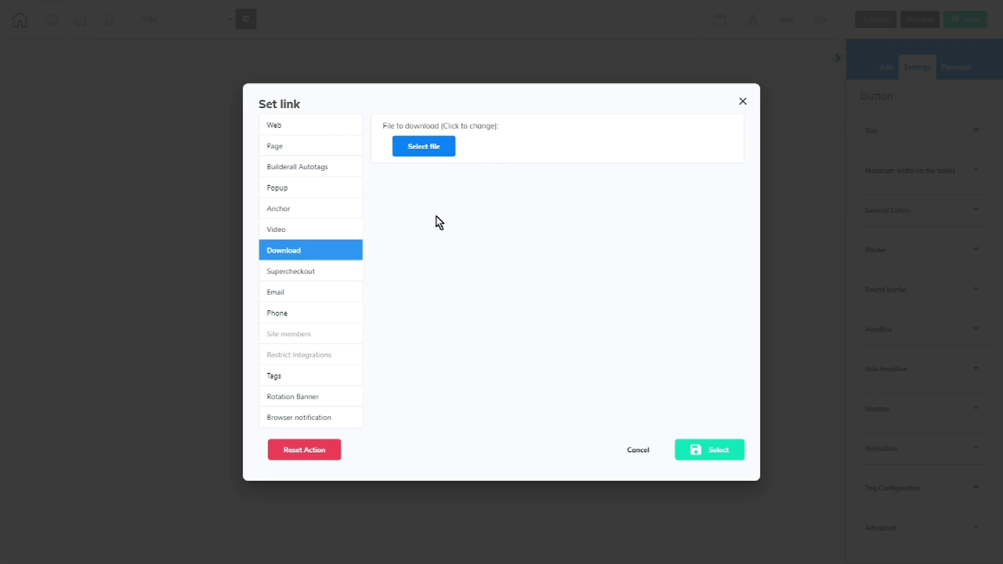
{"action": "left_click", "coordinate": [329, 270]}
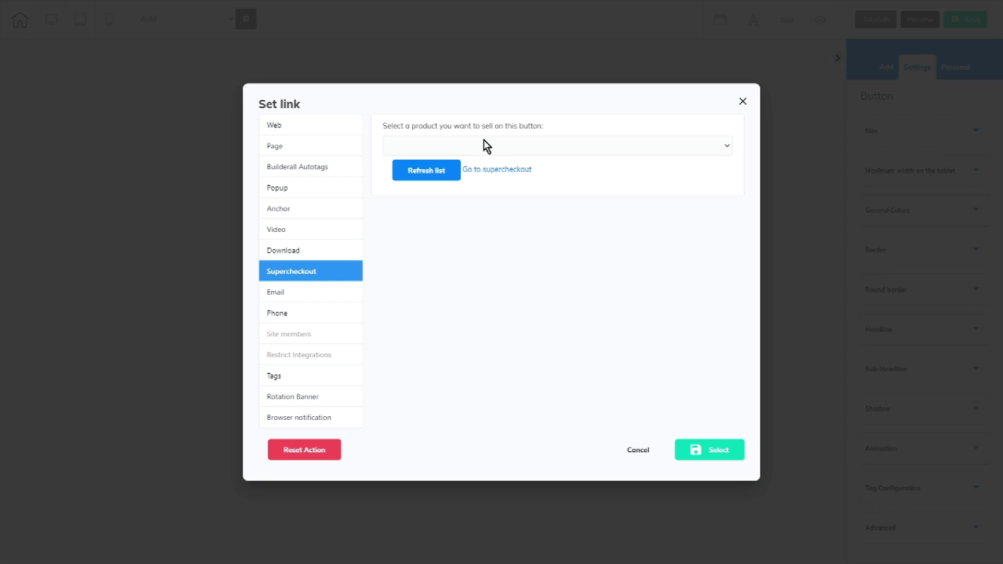
{"action": "left_click", "coordinate": [322, 292]}
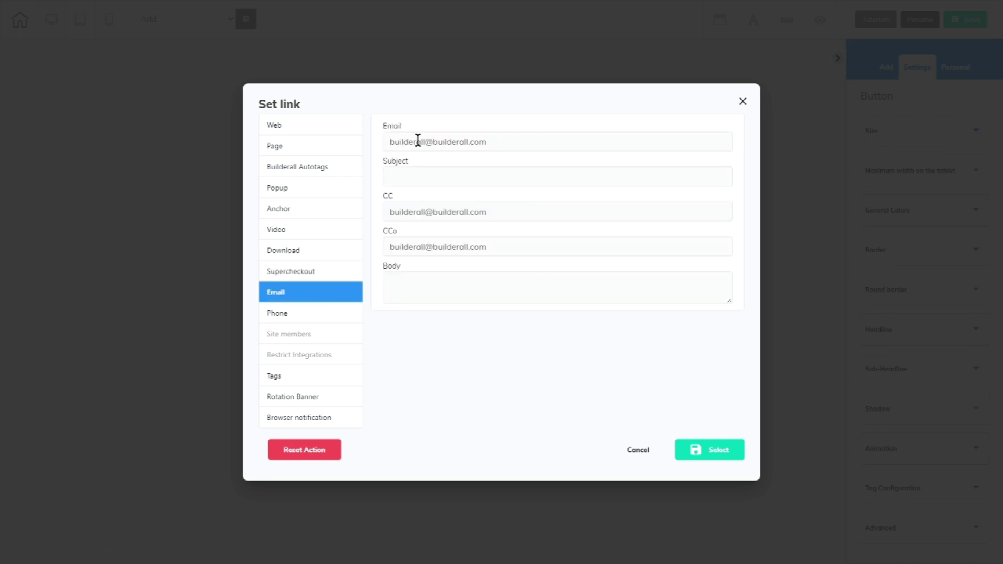
{"action": "left_click", "coordinate": [309, 314]}
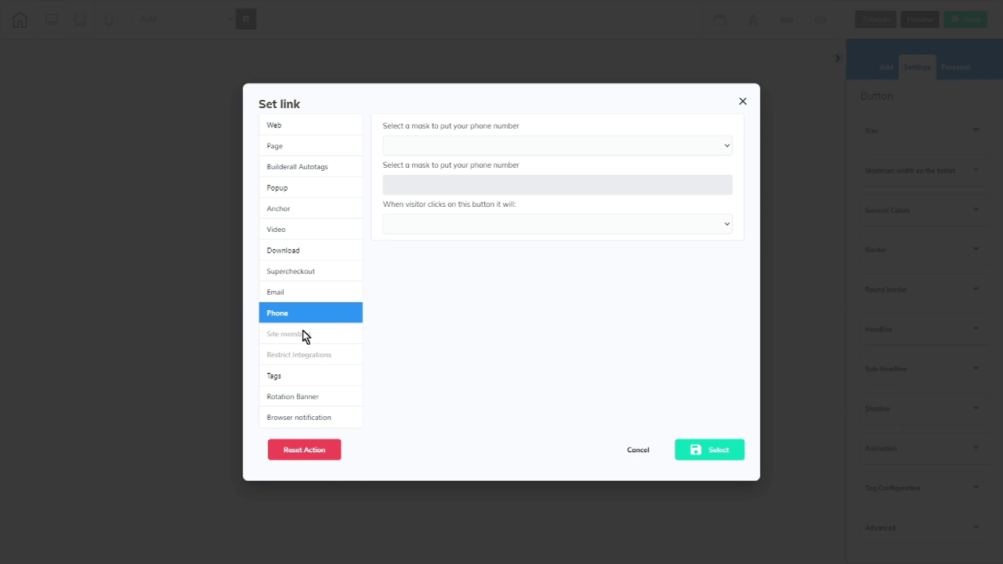
{"action": "left_click", "coordinate": [307, 383]}
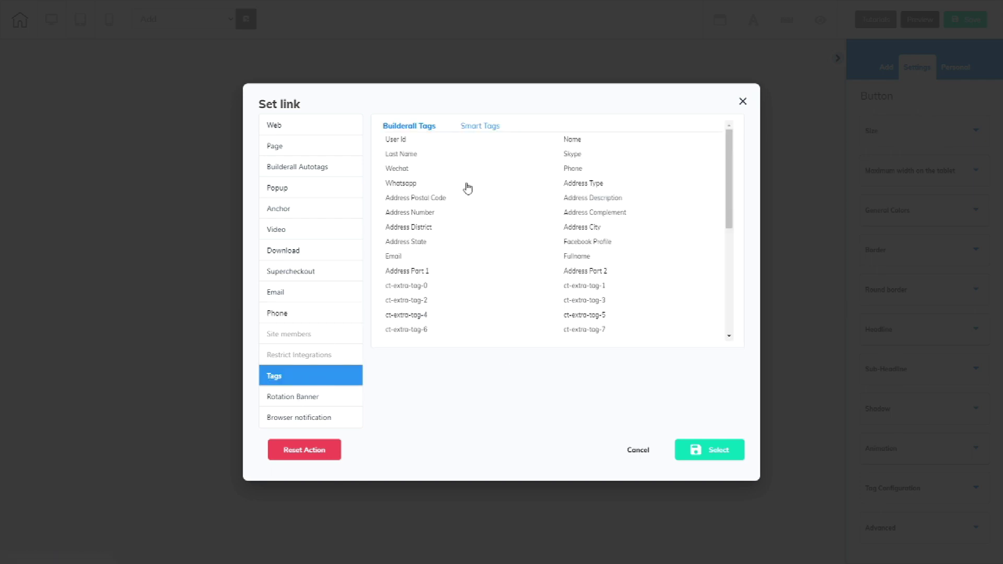
{"action": "left_click", "coordinate": [331, 398]}
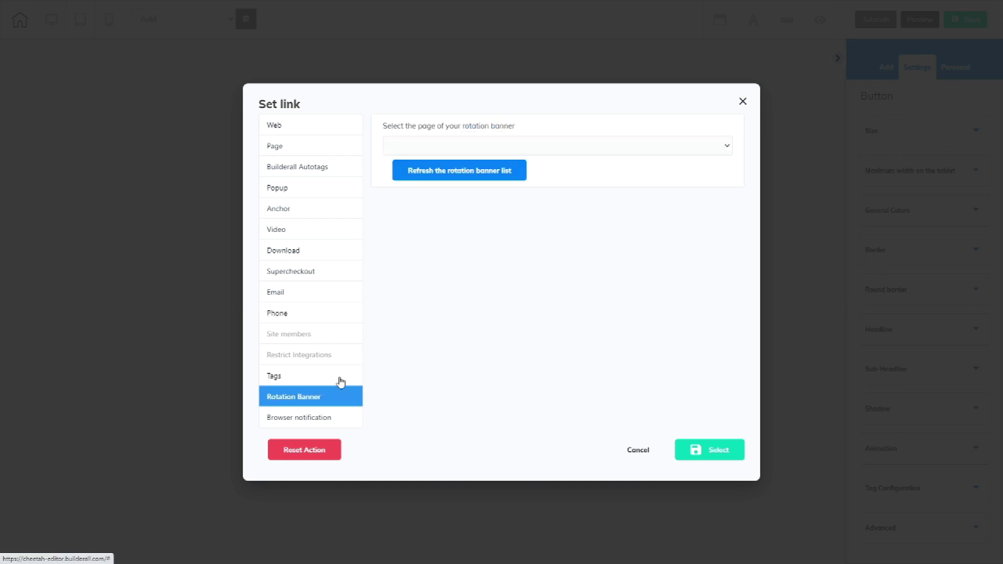
{"action": "left_click", "coordinate": [328, 422]}
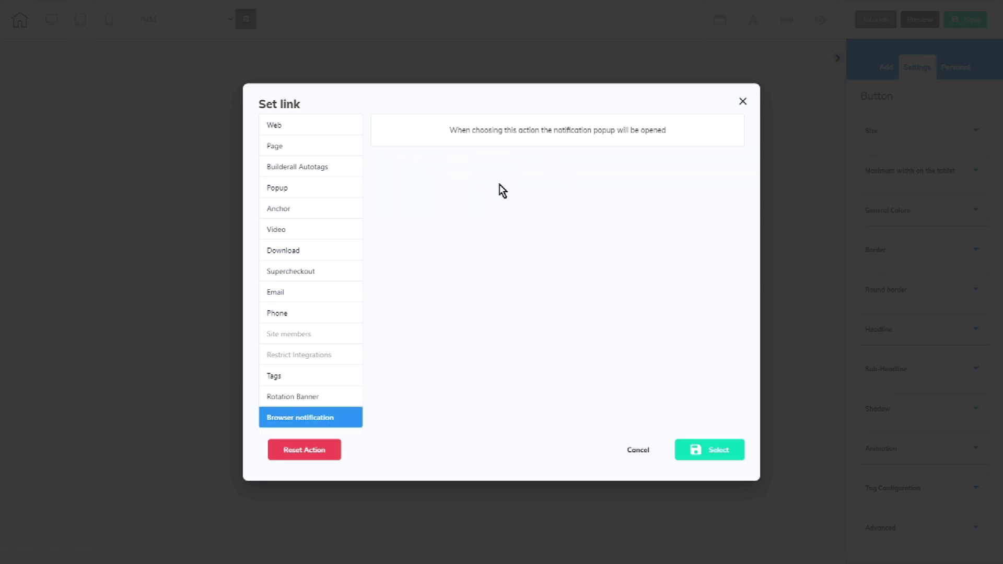
{"action": "left_click", "coordinate": [637, 451]}
- Examine the Contact Form templates and the remaining element types in the Elements library
{"action": "left_click", "coordinate": [892, 71]}
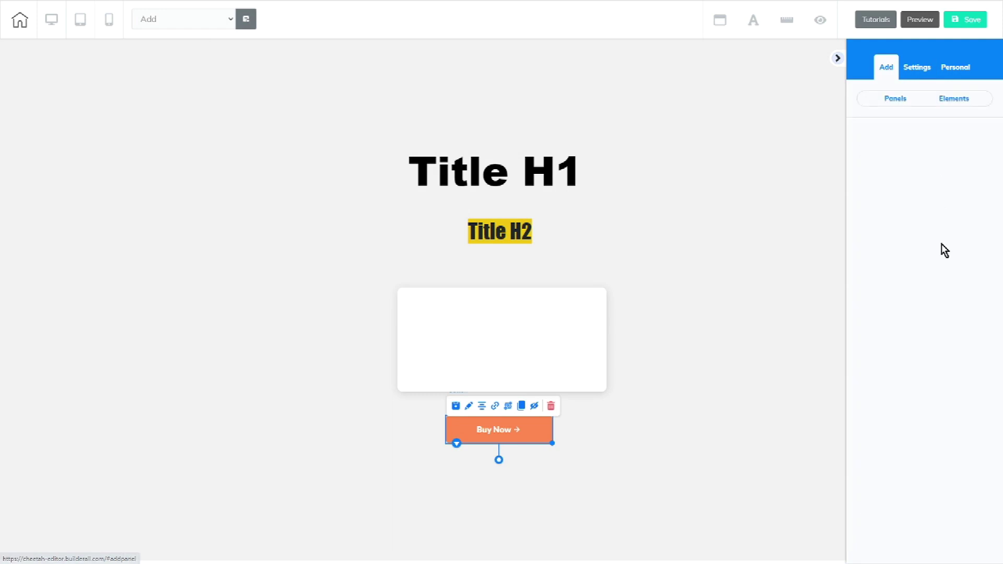
{"action": "left_click", "coordinate": [948, 100]}
{"action": "left_click", "coordinate": [867, 135]}
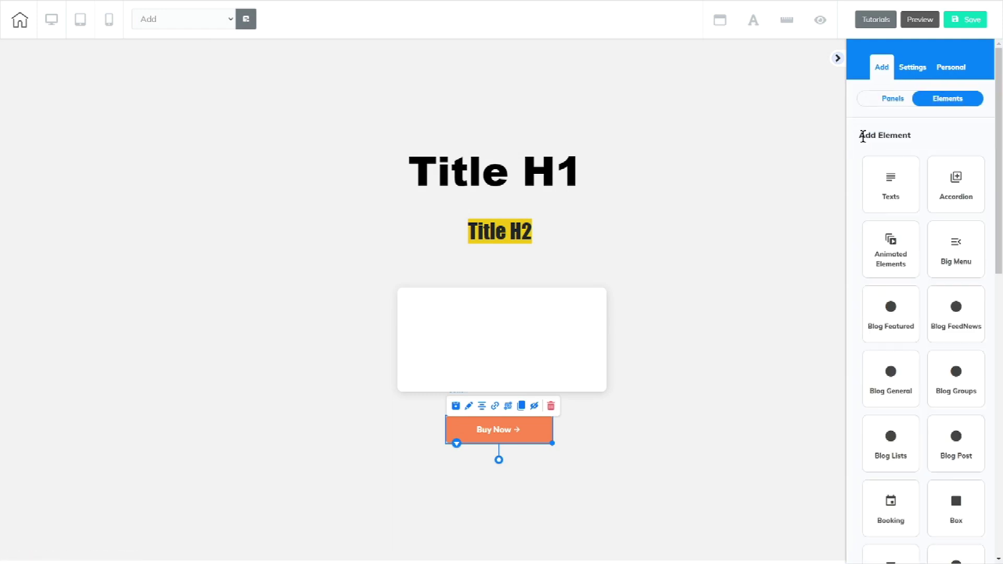
{"action": "scroll", "coordinate": [928, 414], "scroll_direction": "down", "scroll_amount": 5}
{"action": "scroll", "coordinate": [928, 415], "scroll_direction": "down", "scroll_amount": 4}
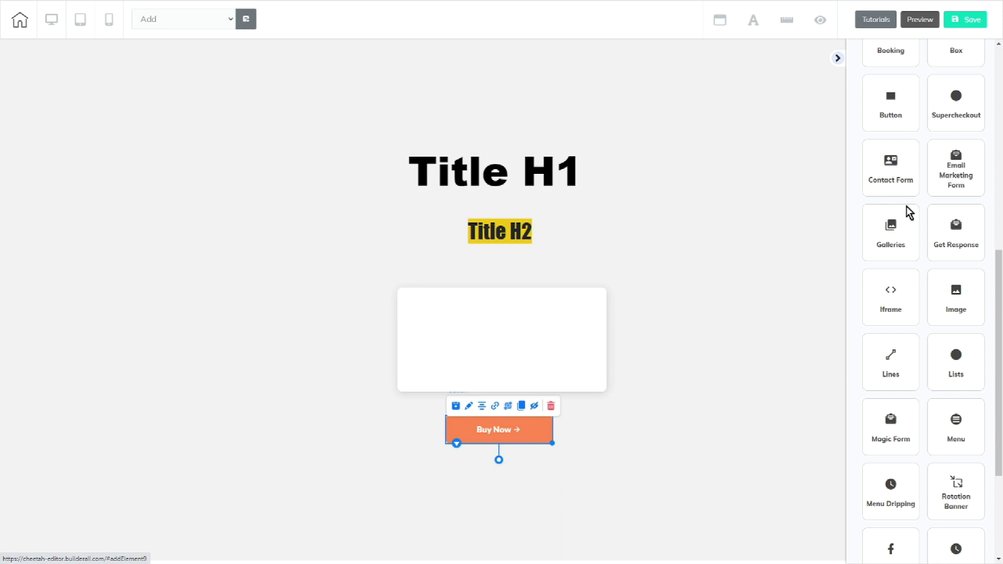
{"action": "left_click", "coordinate": [900, 170]}
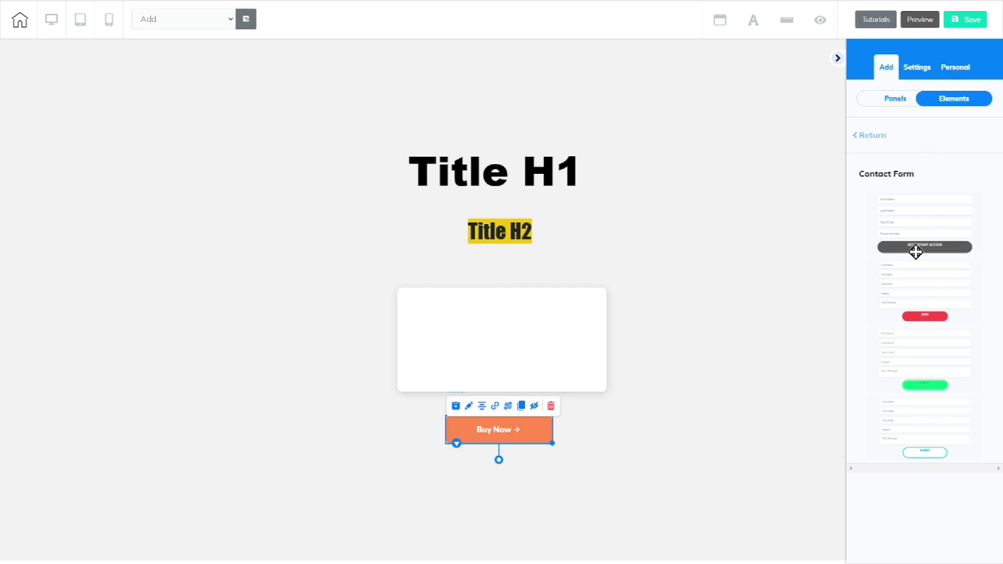
{"action": "left_click", "coordinate": [871, 136]}
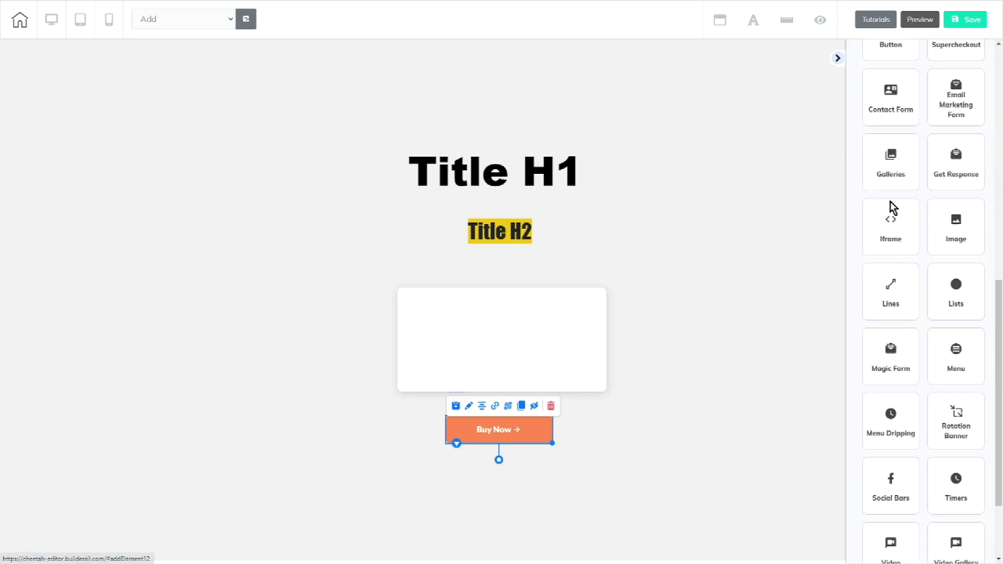
{"action": "scroll", "coordinate": [888, 219], "scroll_direction": "up", "scroll_amount": 1}
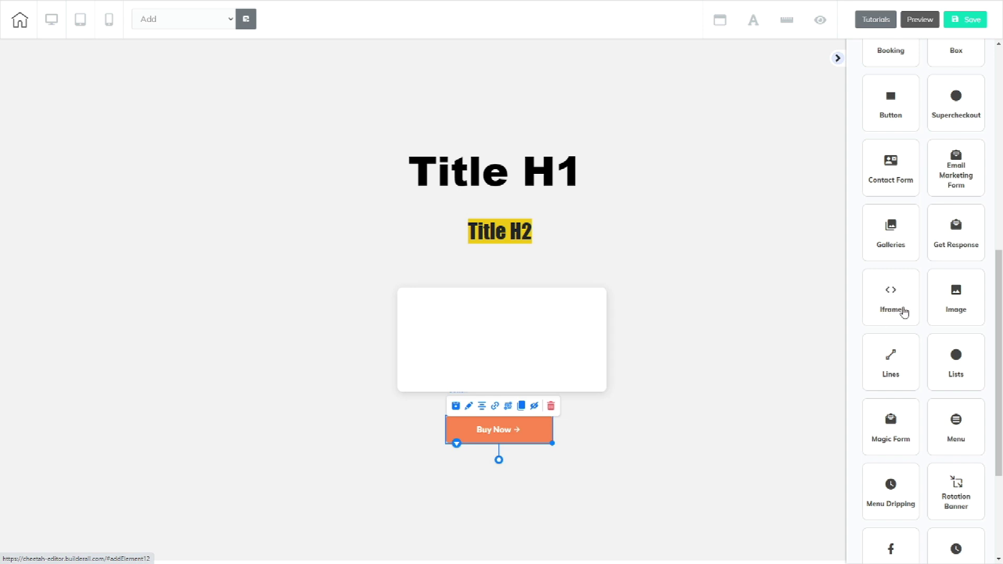
- Add a Horizontal Image element beside the Title H1 text, outside the content guide's edge, and show its general settings
{"action": "left_click", "coordinate": [955, 296]}
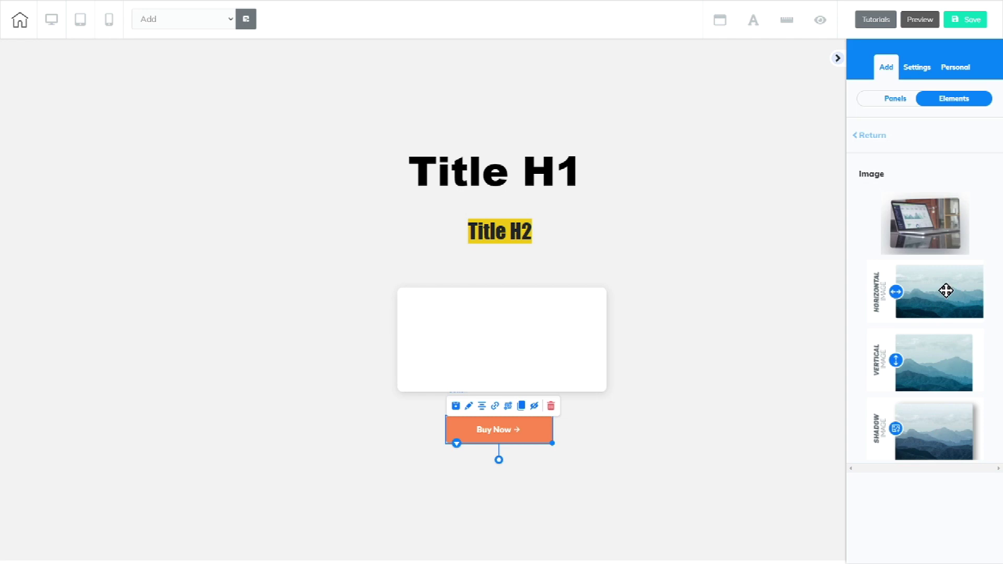
{"action": "left_click_drag", "start_coordinate": [946, 291], "coordinate": [208, 204]}
{"action": "left_click", "coordinate": [208, 204]}
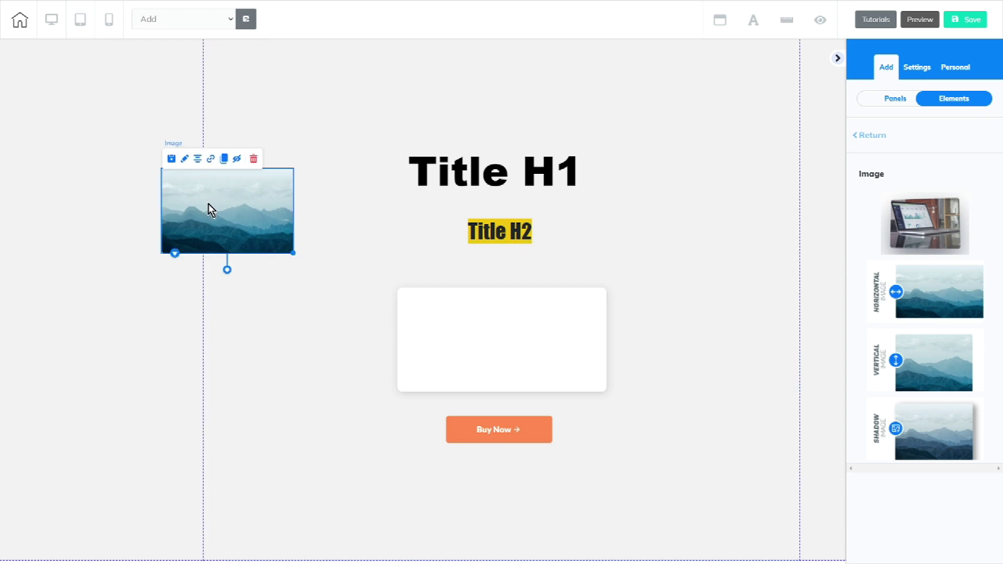
{"action": "left_click", "coordinate": [186, 160]}
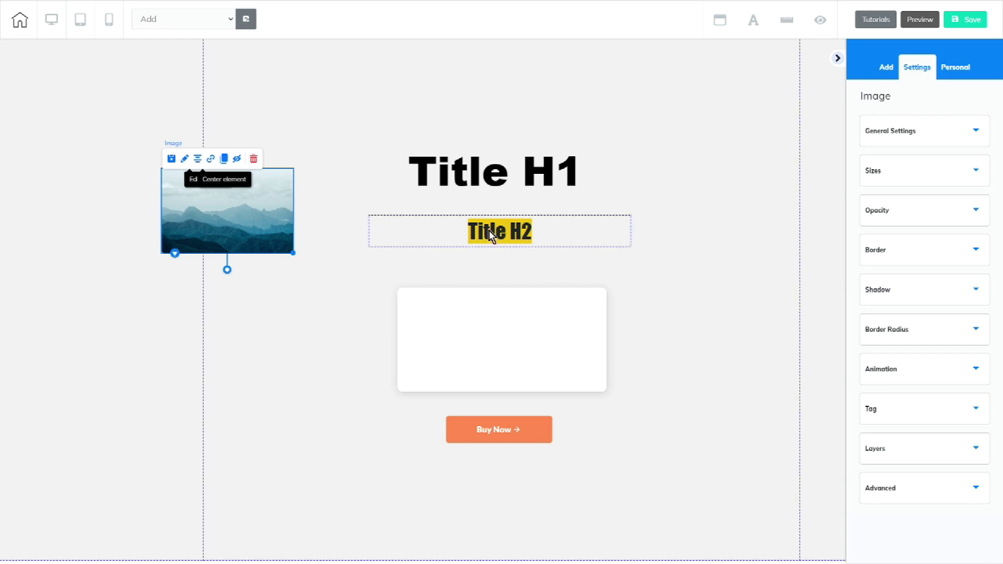
{"action": "left_click", "coordinate": [957, 137]}
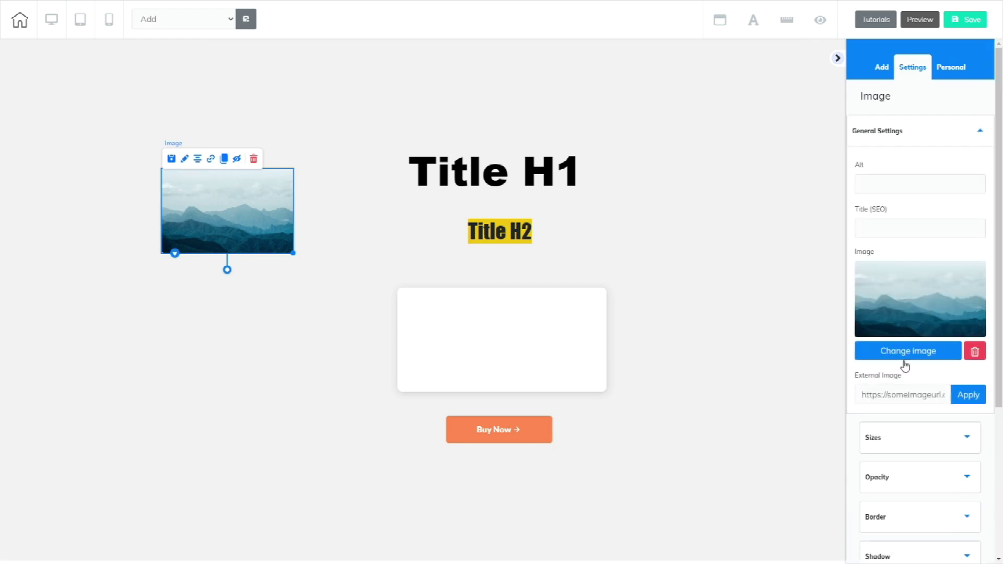
- Examine the Video, Video Gallery and Webinar options in the Elements library
{"action": "left_click", "coordinate": [886, 68]}
{"action": "left_click", "coordinate": [962, 105]}
{"action": "scroll", "coordinate": [951, 335], "scroll_direction": "down", "scroll_amount": 10}
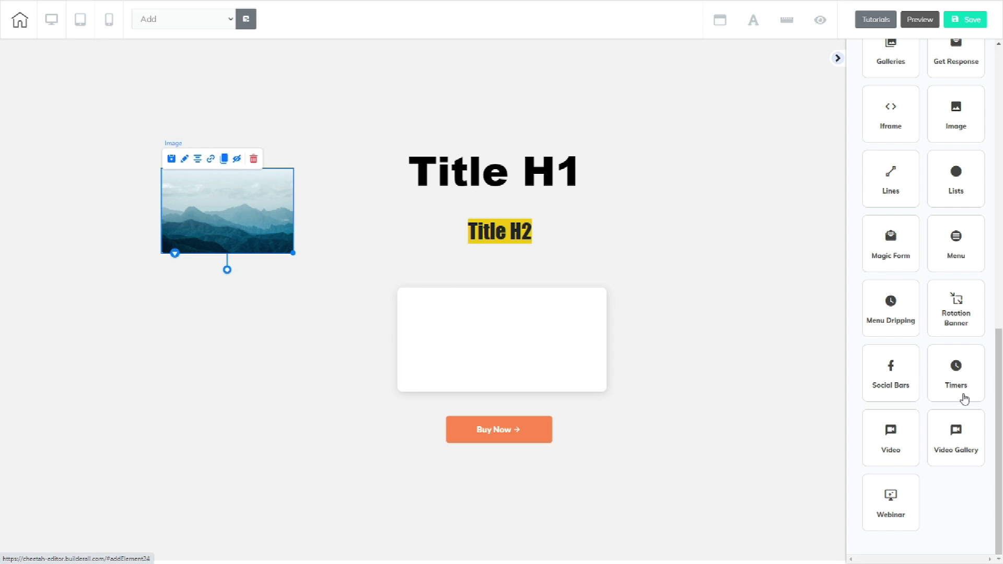
{"action": "left_click", "coordinate": [893, 445]}
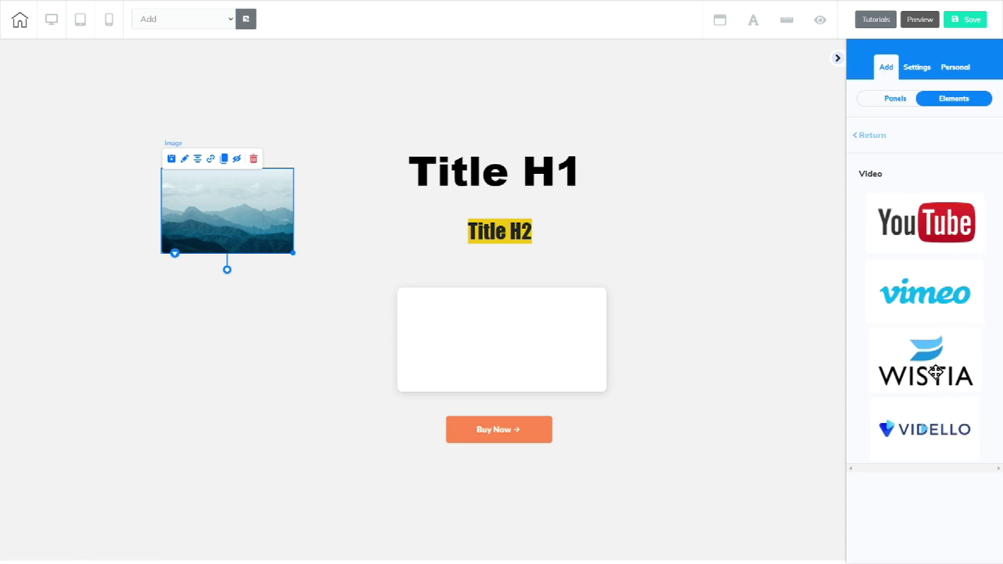
{"action": "left_click", "coordinate": [875, 135]}
{"action": "scroll", "coordinate": [944, 397], "scroll_direction": "down", "scroll_amount": 10}
{"action": "left_click", "coordinate": [954, 438]}
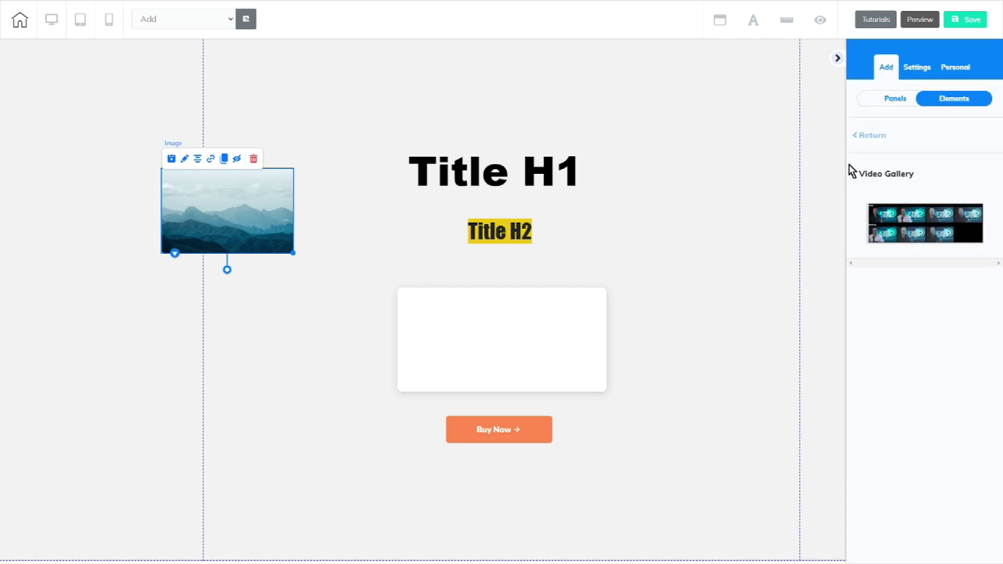
{"action": "left_click", "coordinate": [875, 135]}
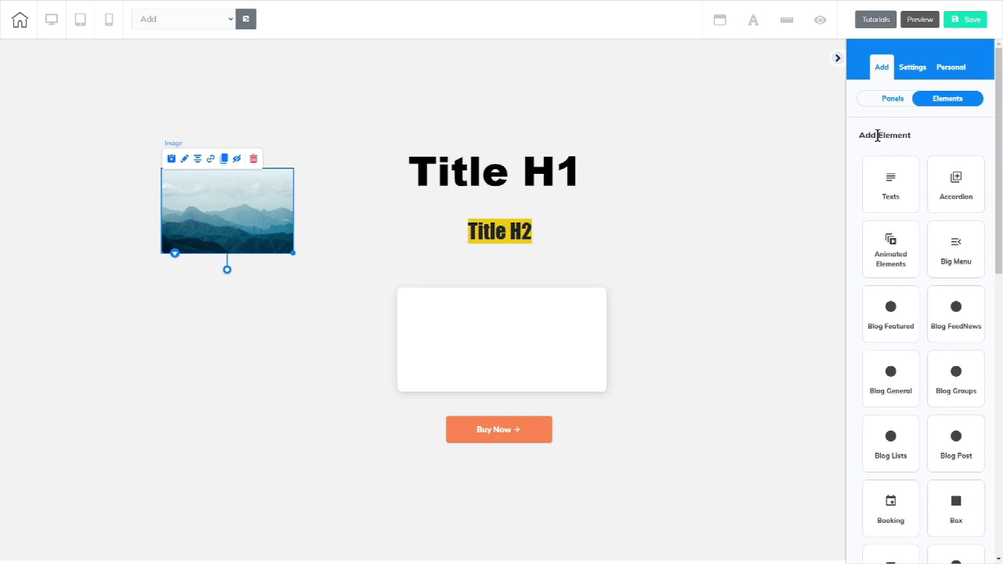
{"action": "scroll", "coordinate": [939, 384], "scroll_direction": "down", "scroll_amount": 10}
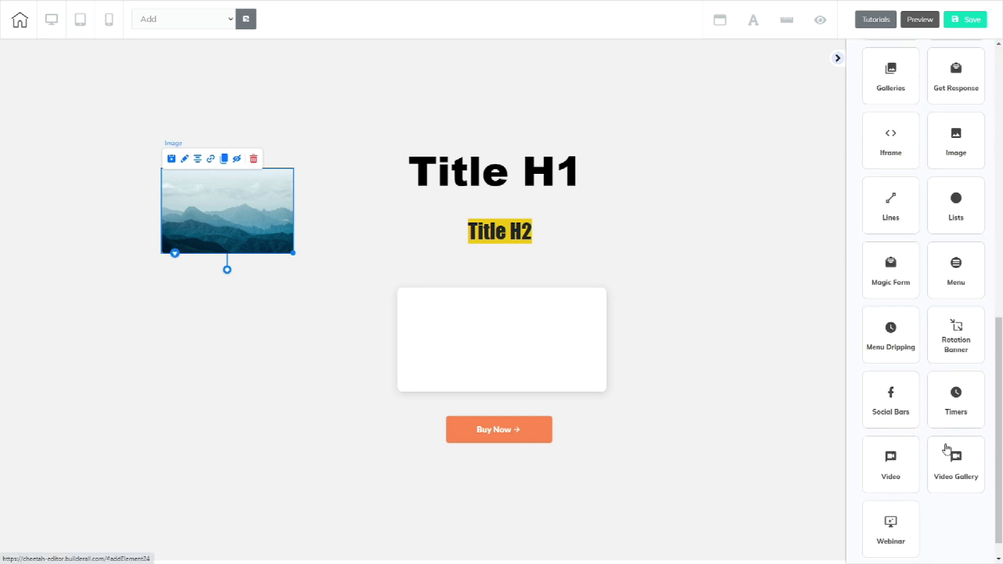
{"action": "left_click", "coordinate": [890, 512]}
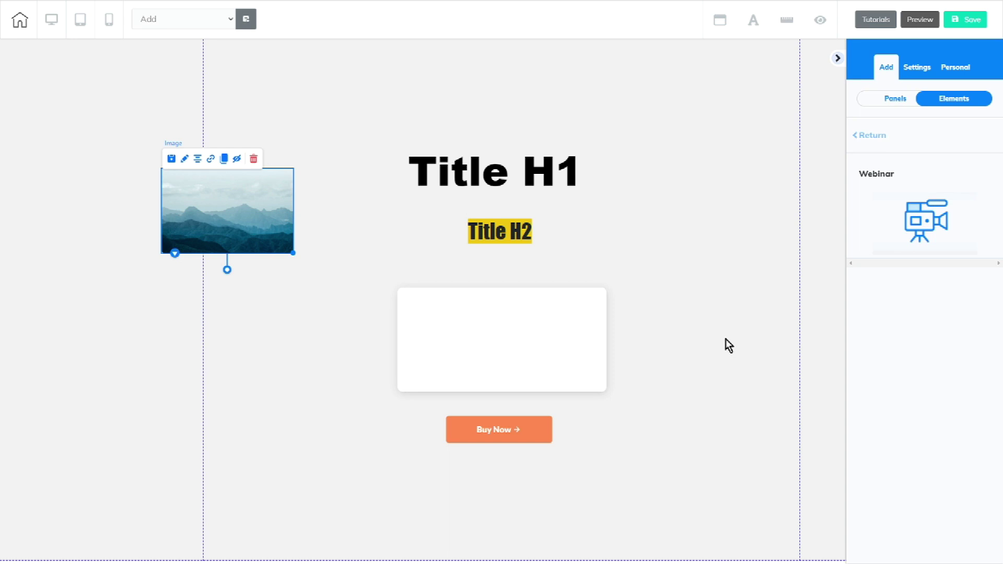
- Add the saved personal panel named Sample Panel to the page beneath the blank panel
{"action": "left_click", "coordinate": [957, 68]}
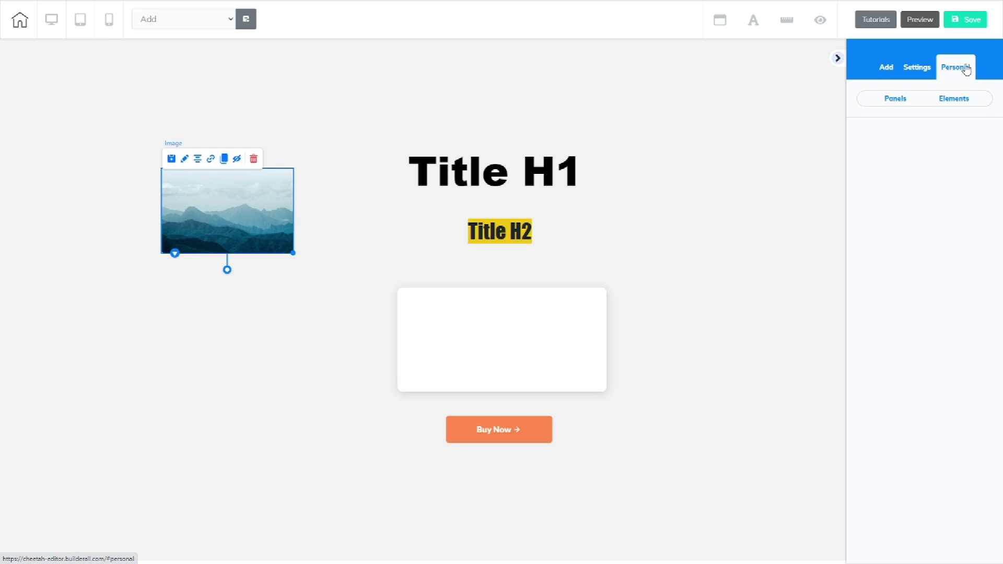
{"action": "left_click", "coordinate": [891, 102]}
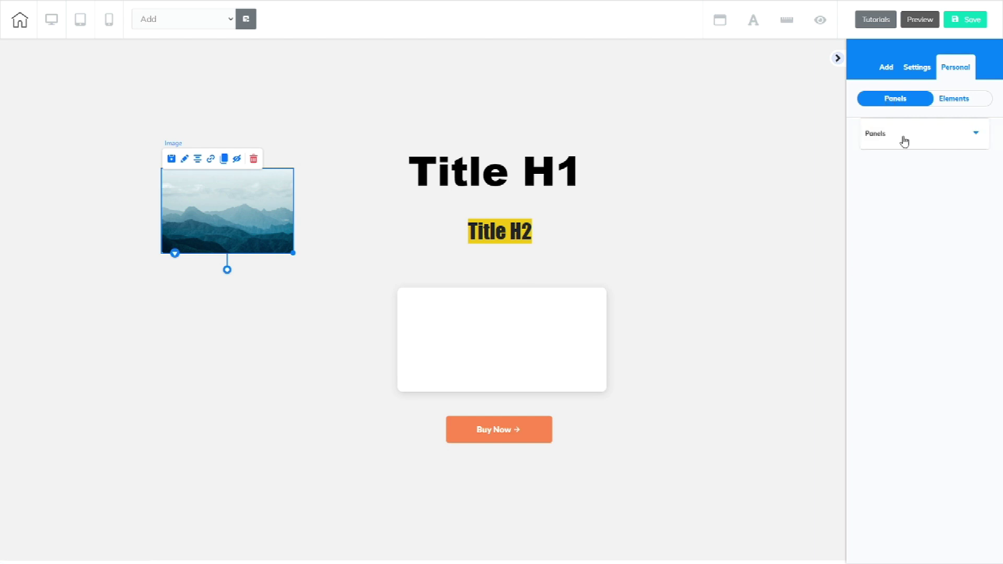
{"action": "left_click", "coordinate": [902, 139]}
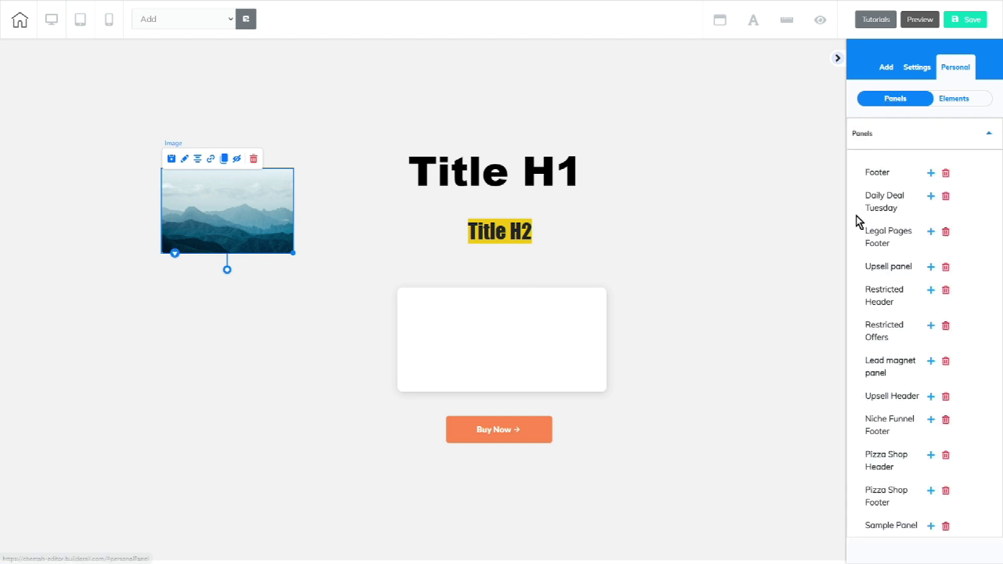
{"action": "left_click", "coordinate": [931, 526]}
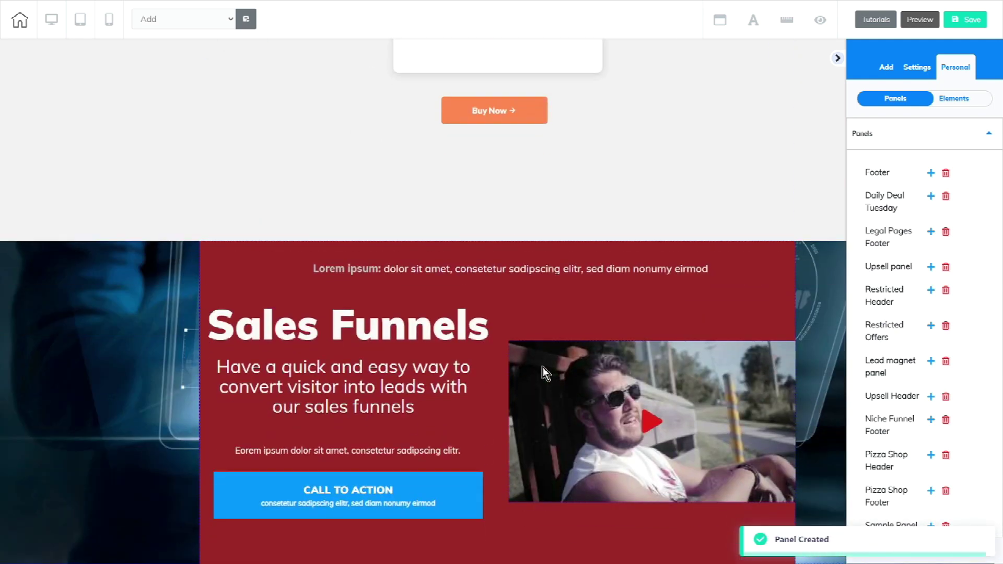
- Place the saved personal element Branded Social Bar (Purple) beneath the Buy Now button
{"action": "left_click", "coordinate": [969, 102]}
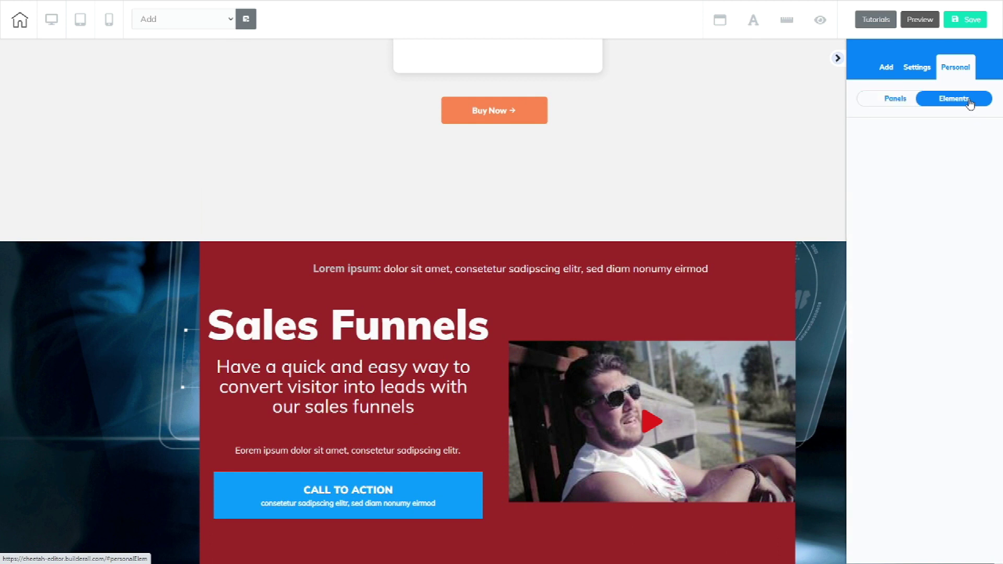
{"action": "left_click", "coordinate": [932, 199]}
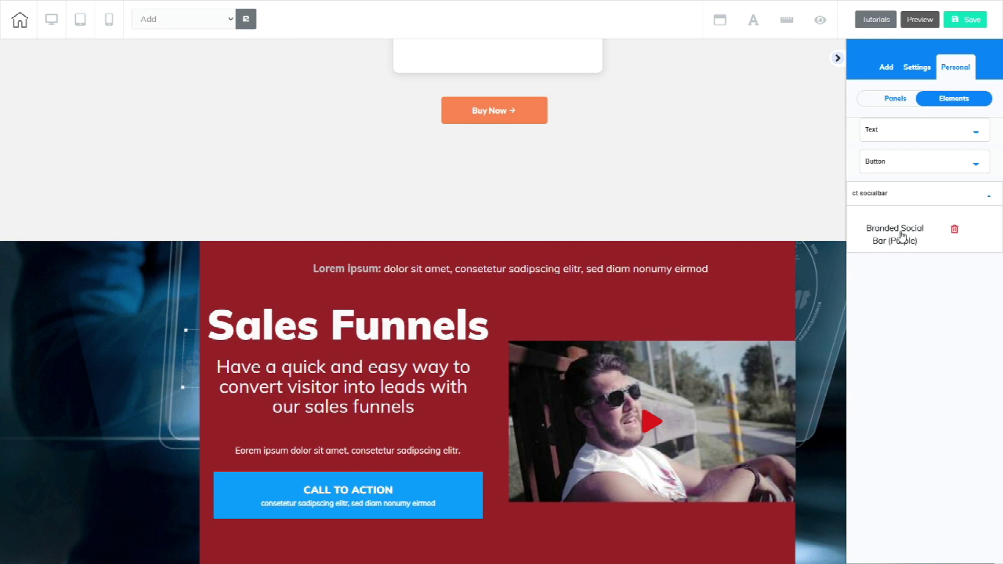
{"action": "left_click_drag", "start_coordinate": [903, 236], "coordinate": [729, 185]}
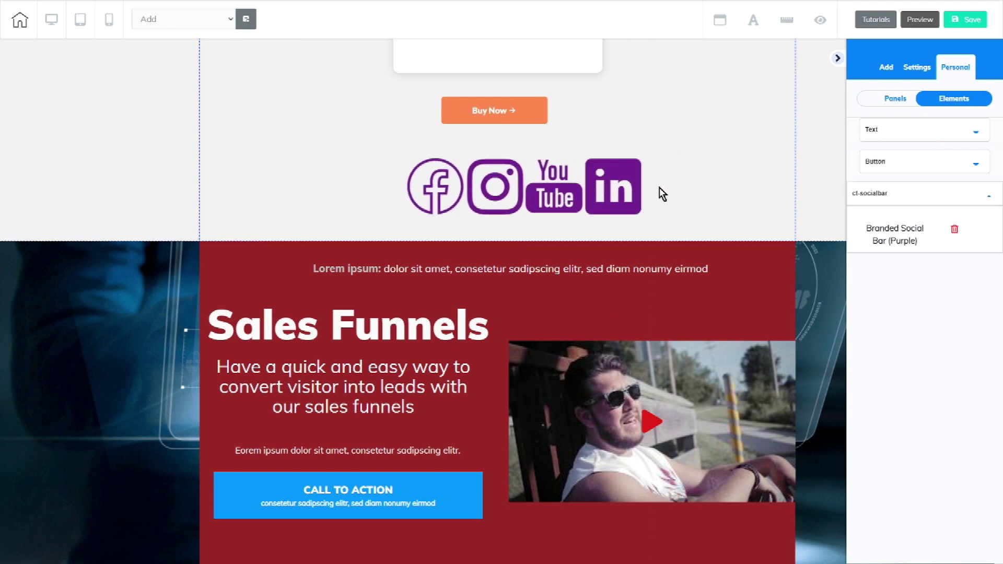